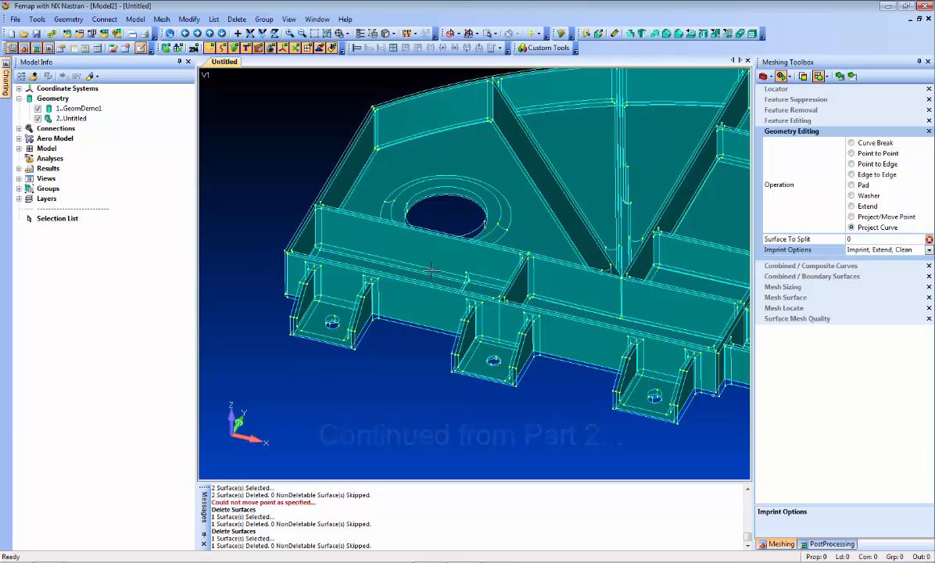
Step: Set the Project Curve imprint option to Imprint only
middle_drag(377, 264, 399, 298)
scroll(399, 298, up, 3)
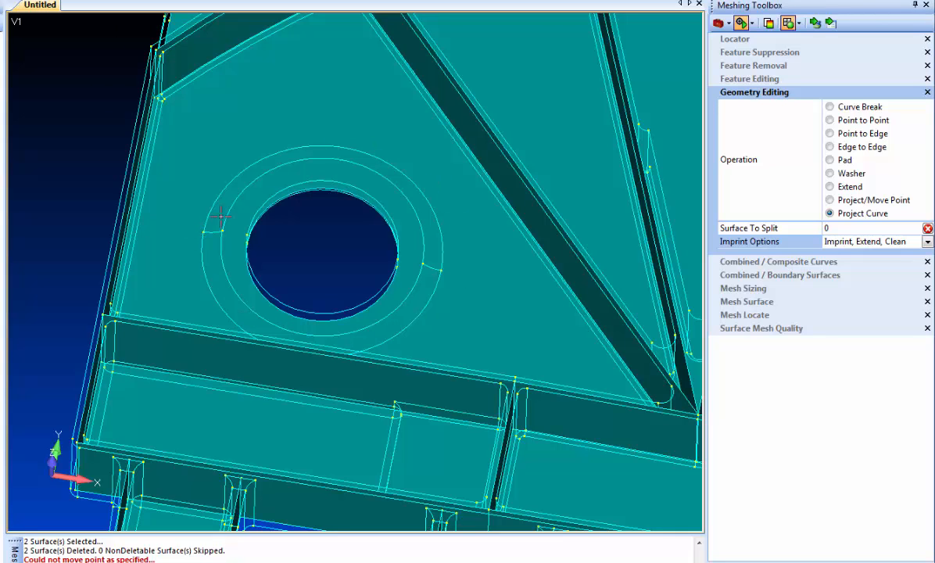
middle_drag(212, 359, 213, 351)
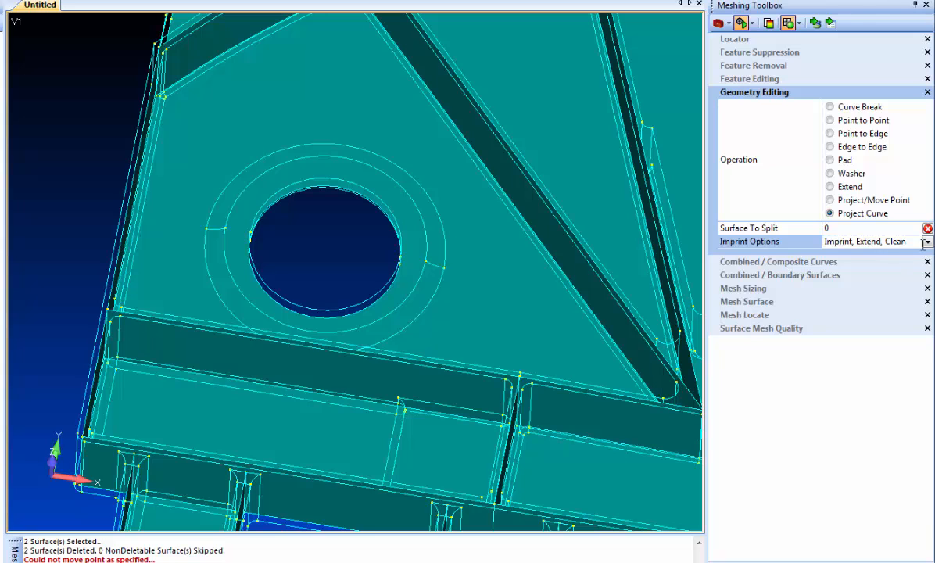
click(870, 241)
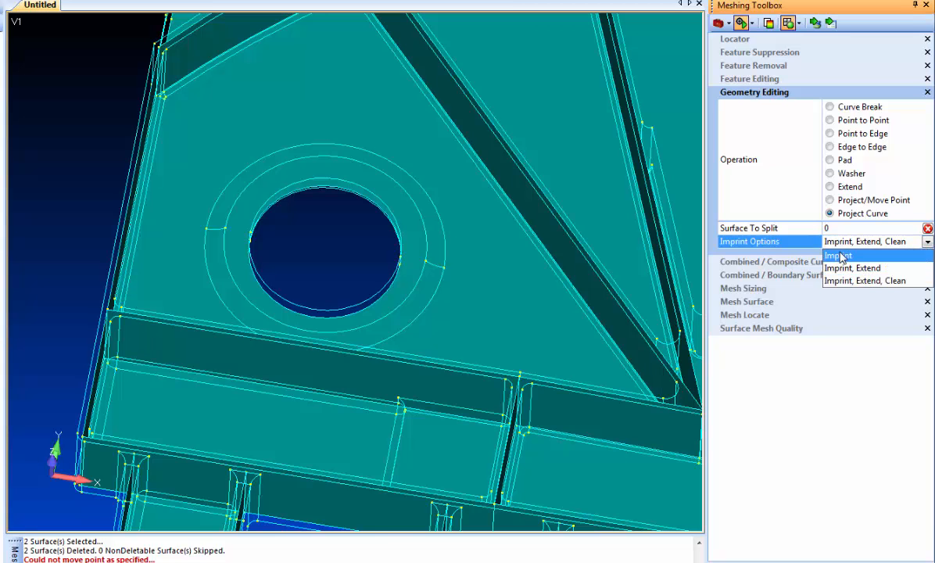
click(839, 255)
Step: Project the outer ring curve around the hole onto the surrounding top surface to split it
middle_drag(449, 229, 456, 217)
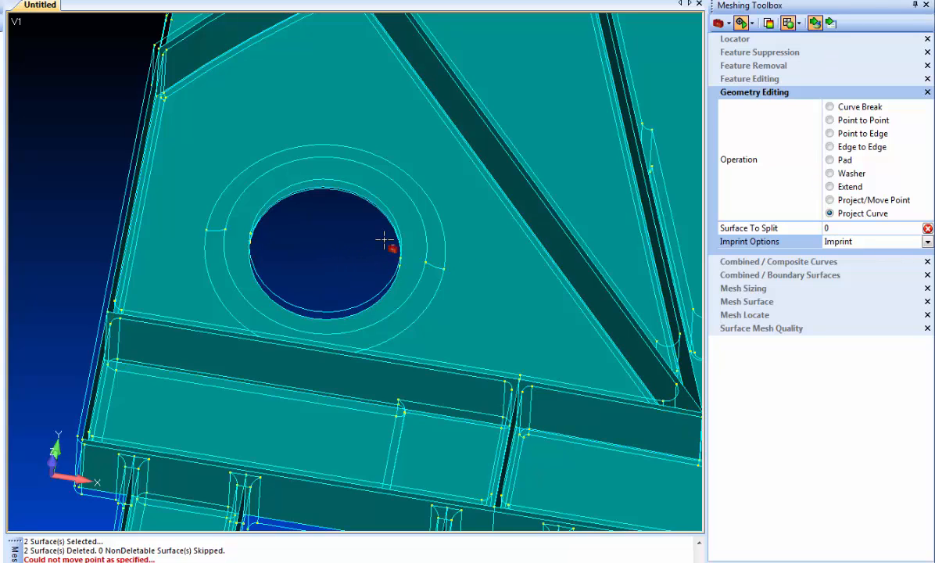
click(428, 233)
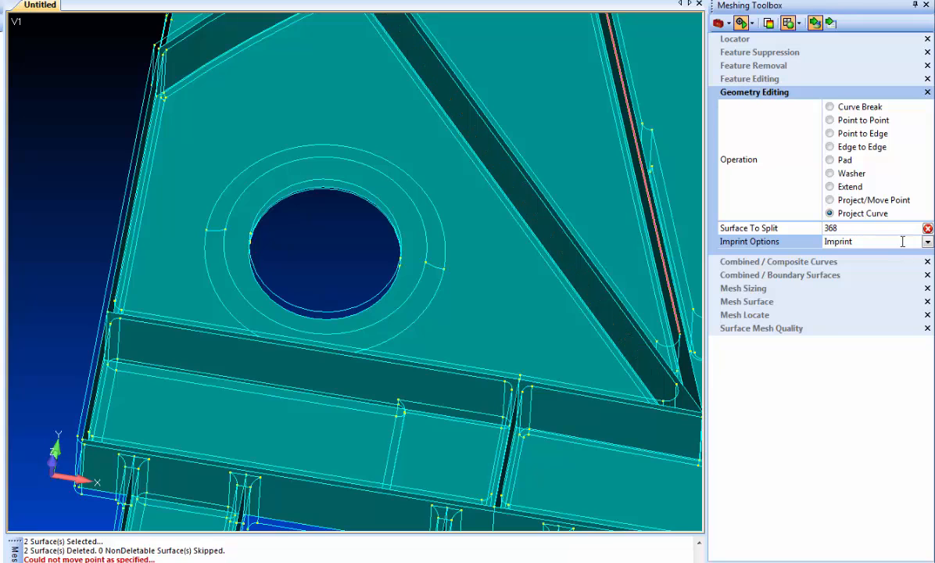
click(831, 23)
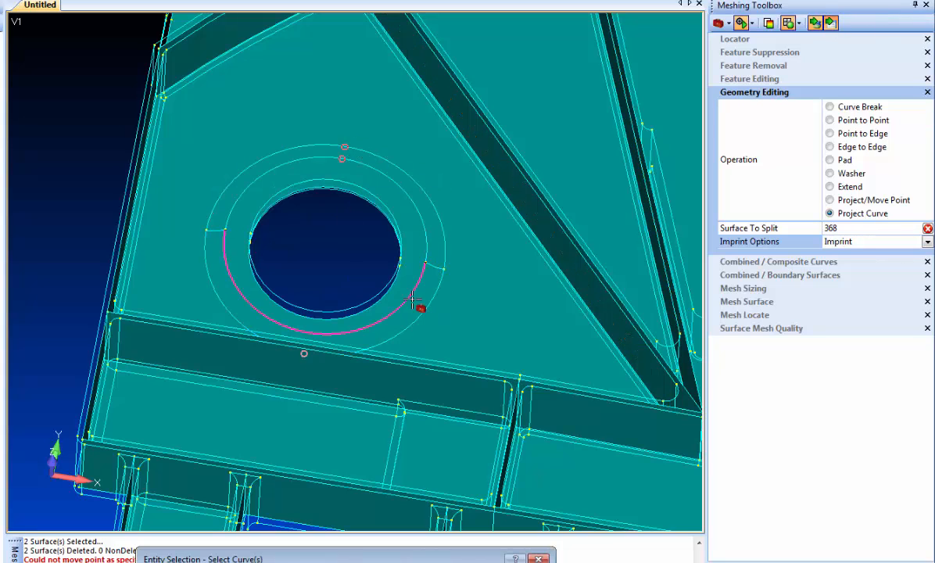
click(215, 232)
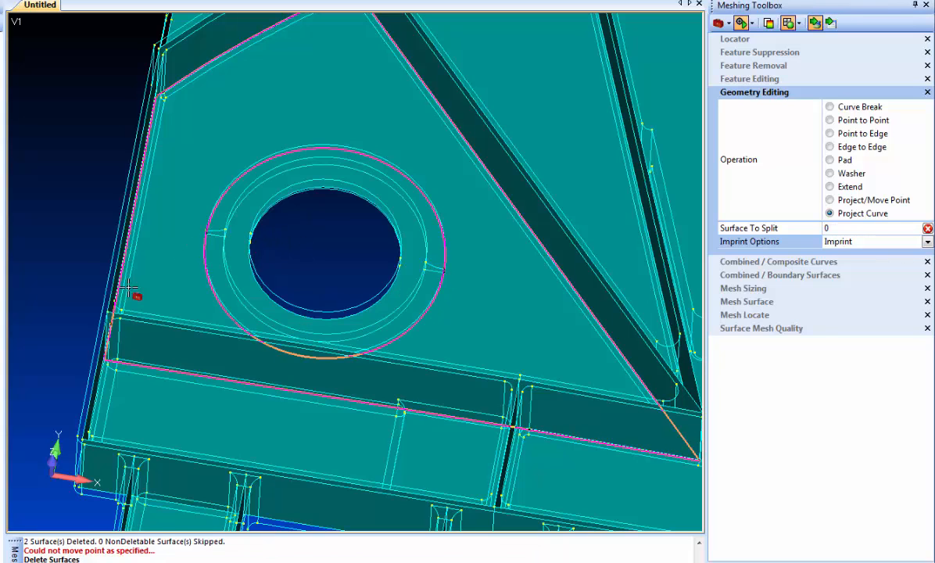
Step: Use Point to Point to move the point on the ring's right side onto the point on its left side
middle_drag(56, 225, 46, 205)
scroll(217, 208, up, 6)
ctrl+middle_drag(231, 181, 368, 258)
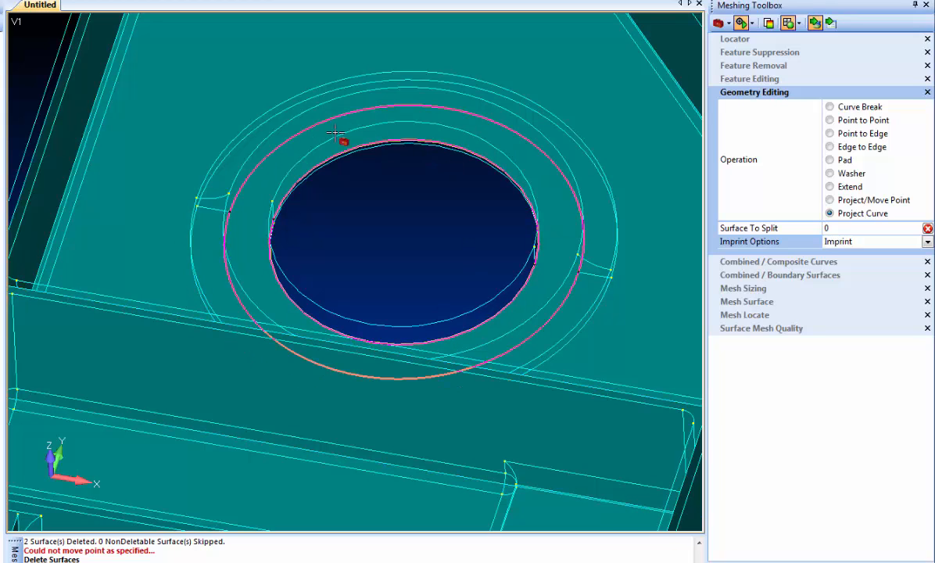
click(845, 121)
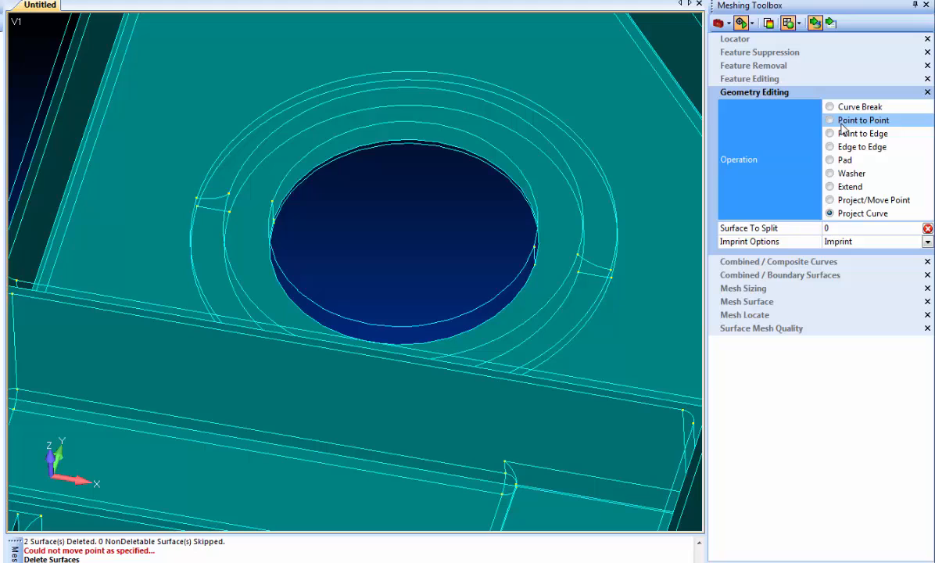
click(579, 274)
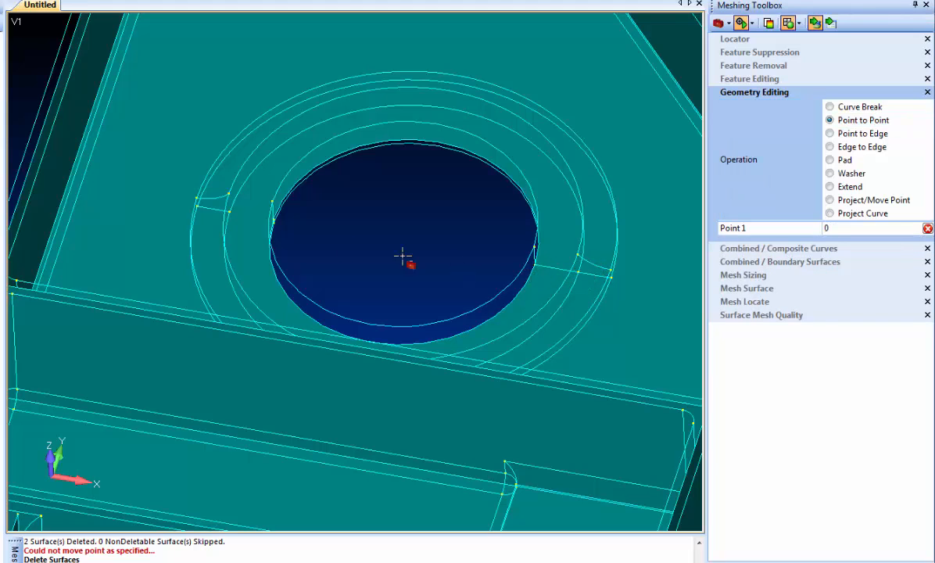
click(232, 212)
Step: Switch the operation back to Project Curve and set the imprint options to Imprint, Extend, Clean
scroll(232, 318, down, 2)
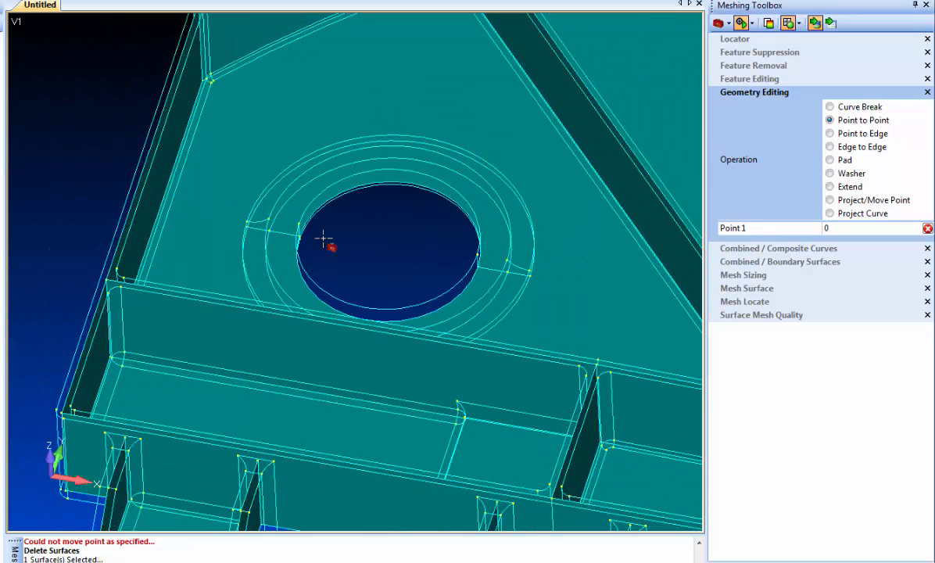
scroll(443, 370, down, 2)
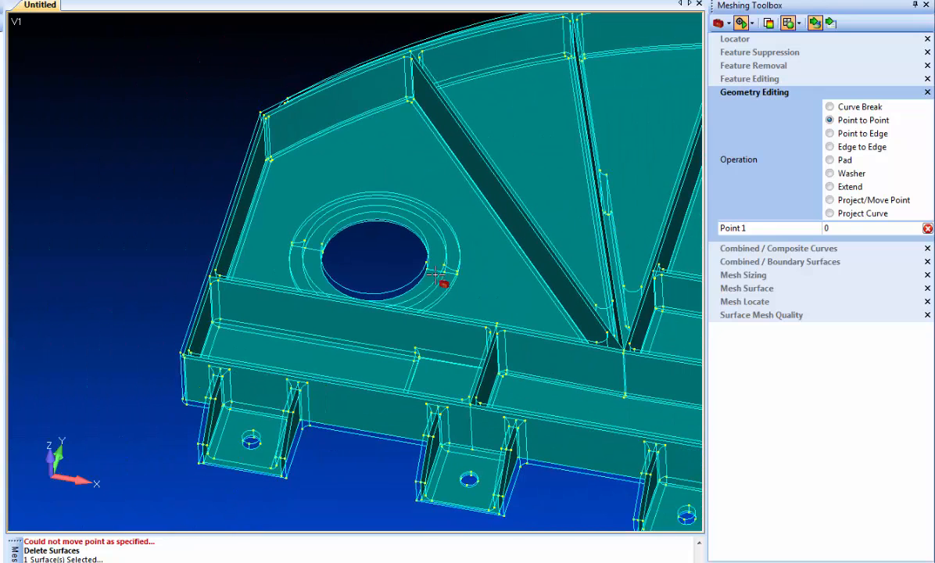
click(856, 214)
middle_drag(414, 241, 367, 275)
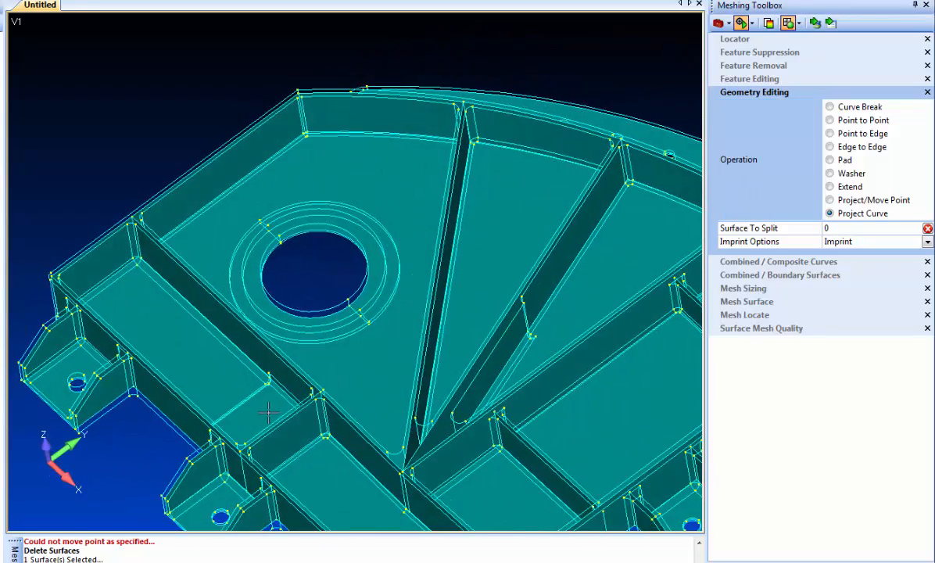
middle_drag(232, 431, 413, 347)
middle_drag(376, 384, 387, 335)
middle_drag(403, 292, 355, 249)
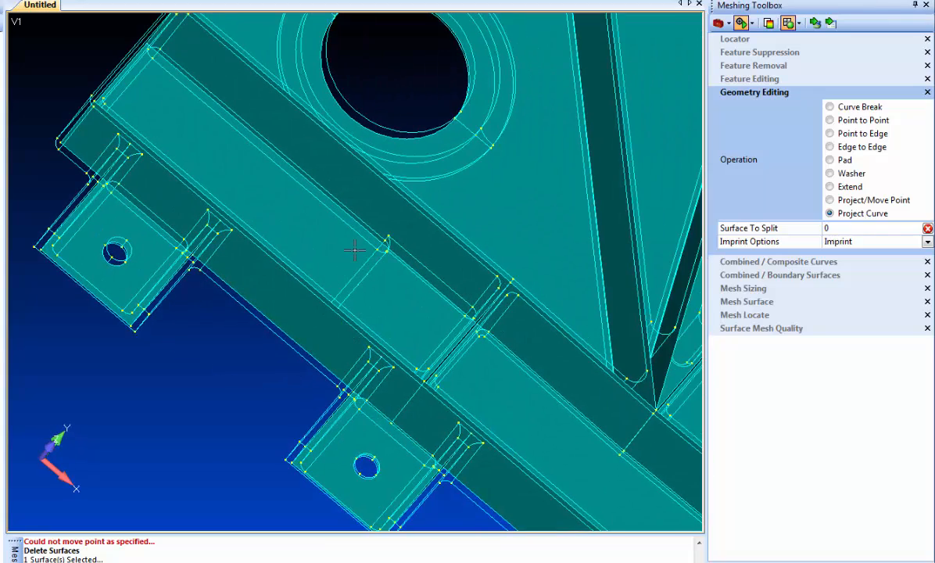
click(927, 242)
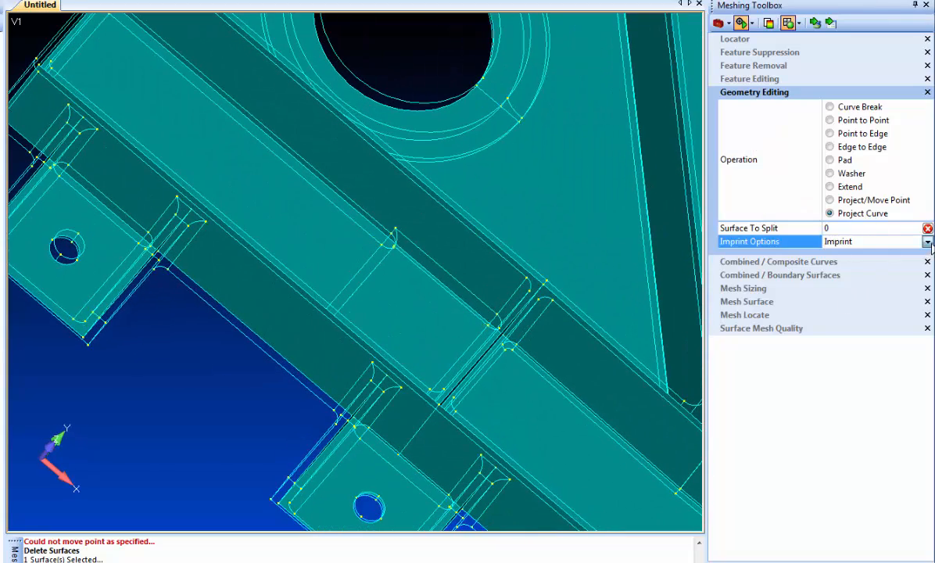
click(864, 281)
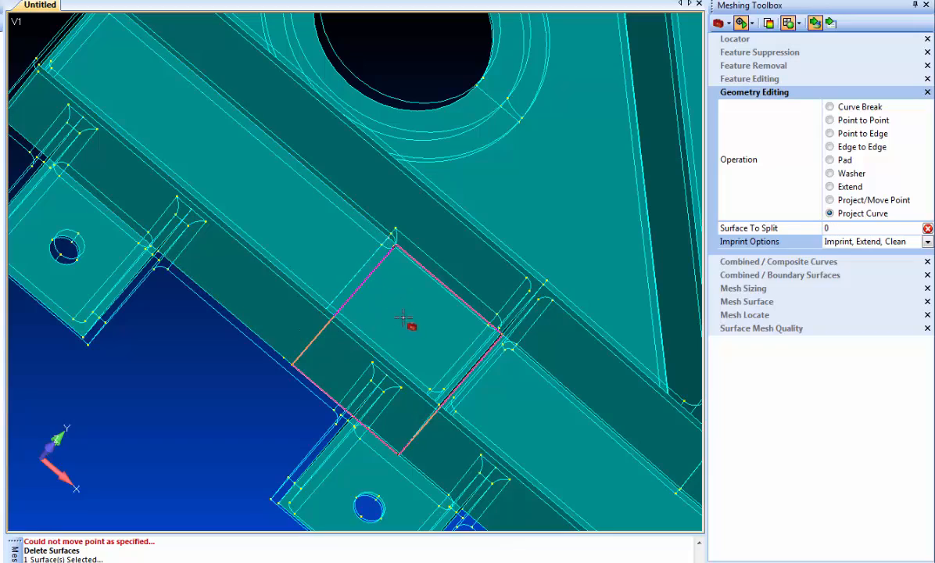
Step: Examine the surfaces around the hole, the ribs and the lower mounting pads
scroll(407, 323, down, 4)
middle_drag(529, 381, 385, 330)
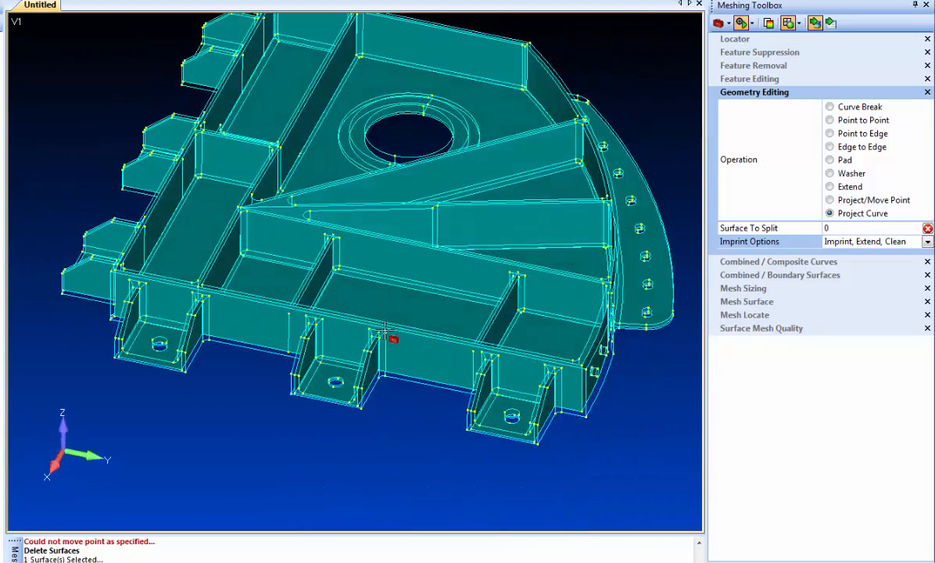
scroll(384, 330, up, 8)
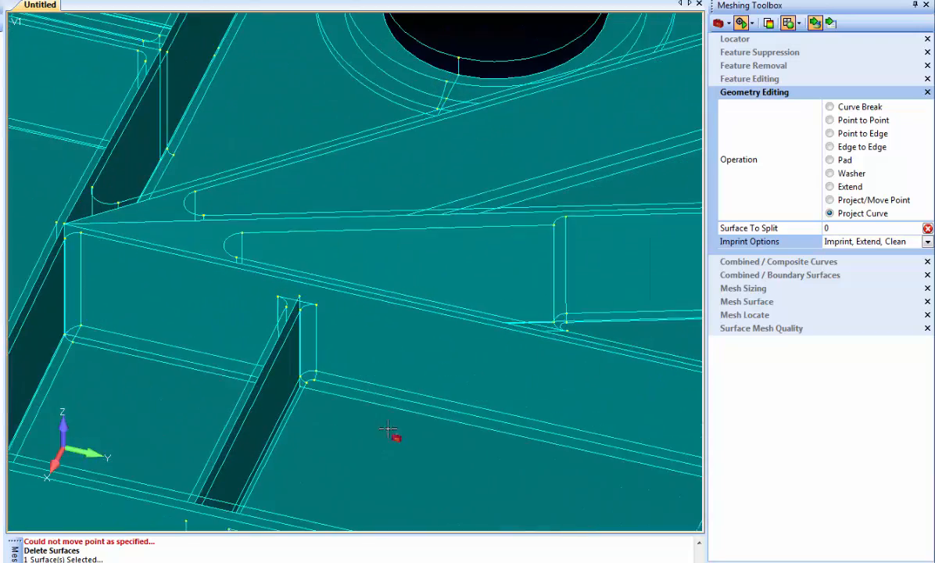
scroll(389, 430, down, 5)
click(402, 259)
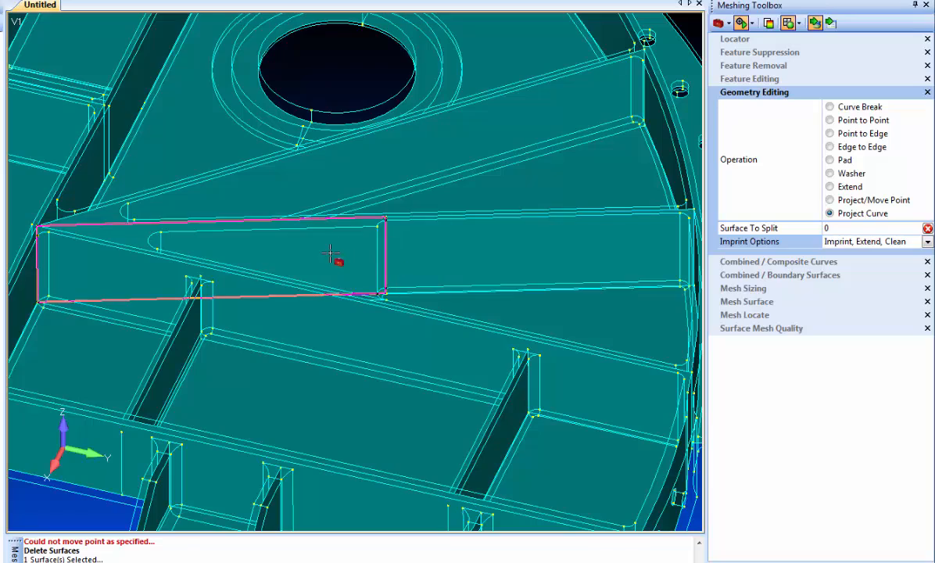
scroll(259, 365, down, 5)
middle_drag(219, 318, 319, 367)
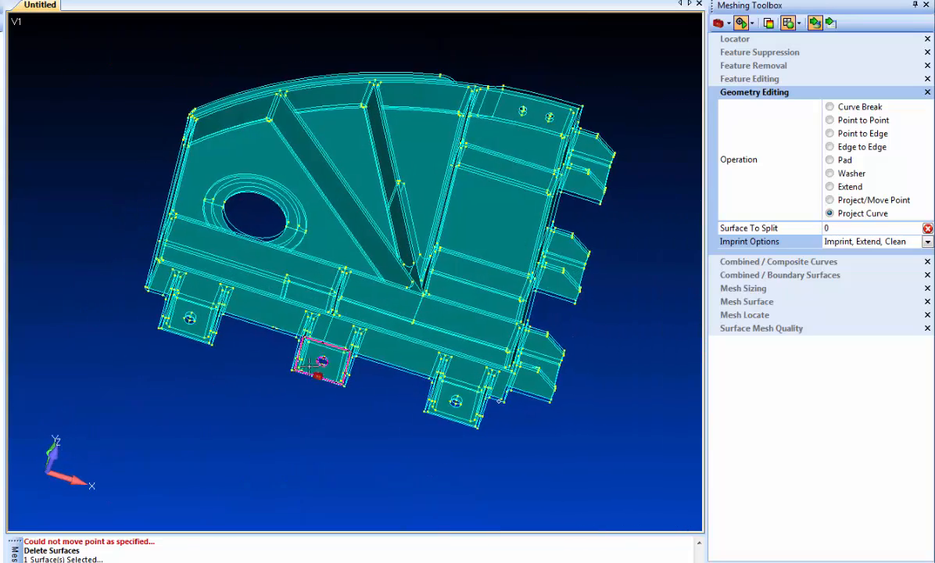
middle_drag(83, 165, 72, 185)
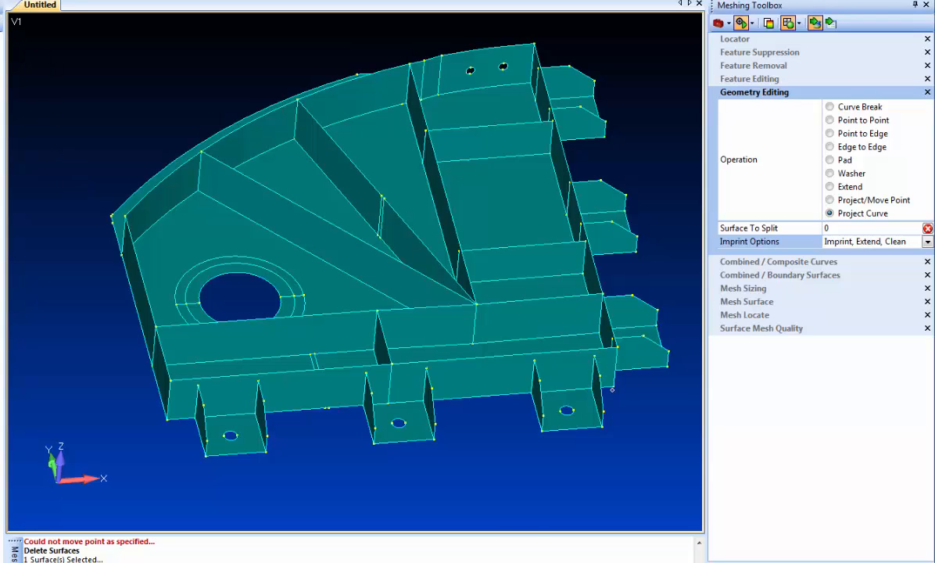
Step: Apply automatic mesh sizing to the solid with an element size of 0.116164
key(ctrl+a)
key(Return)
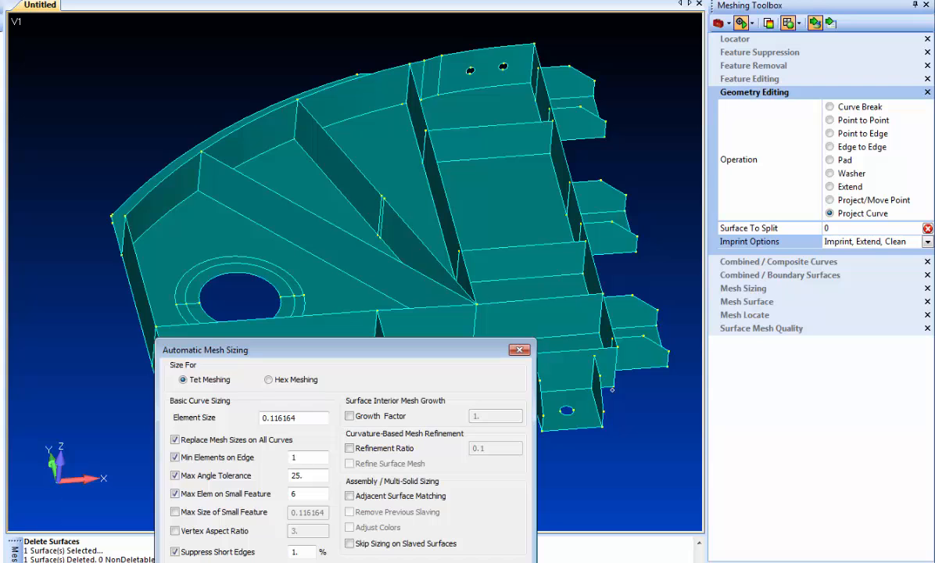
drag(306, 420, 202, 410)
key(Return)
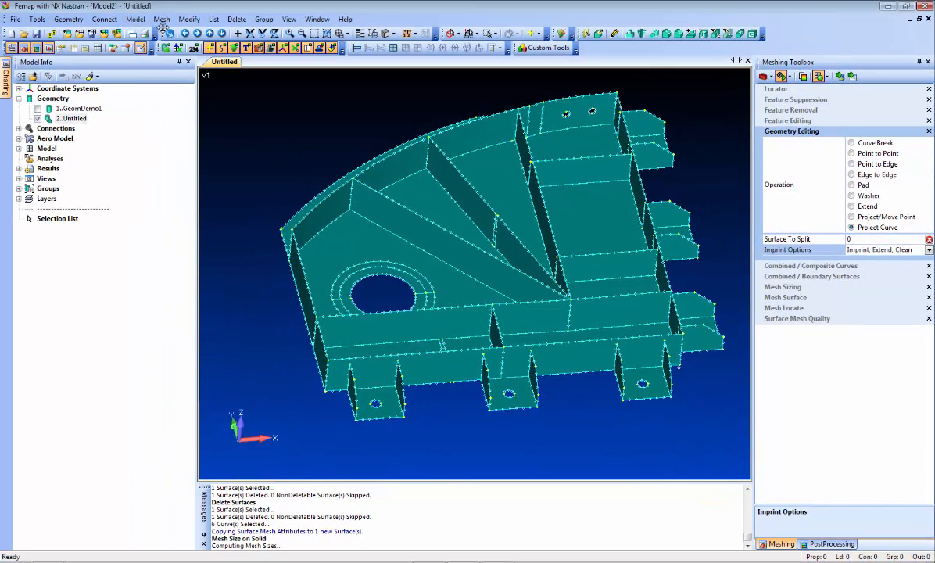
Step: Start meshing surfaces from geometry and select all surfaces to mesh
click(162, 21)
mouse_move(190, 57)
click(295, 88)
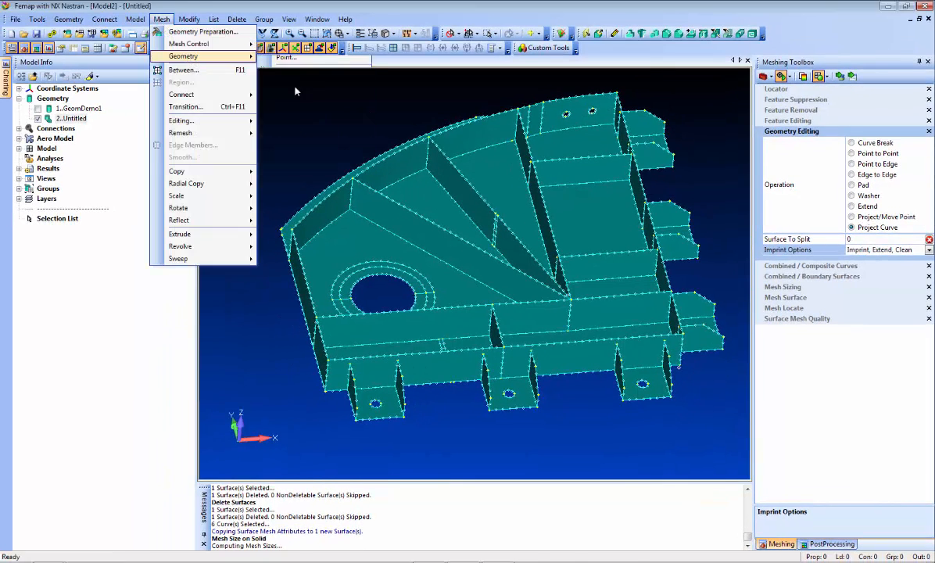
click(559, 548)
click(534, 512)
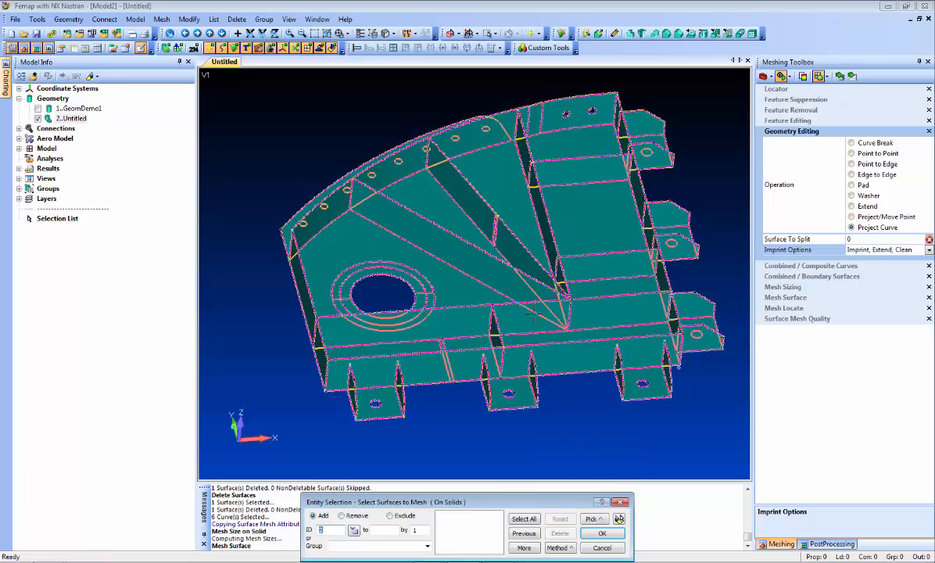
key(Return)
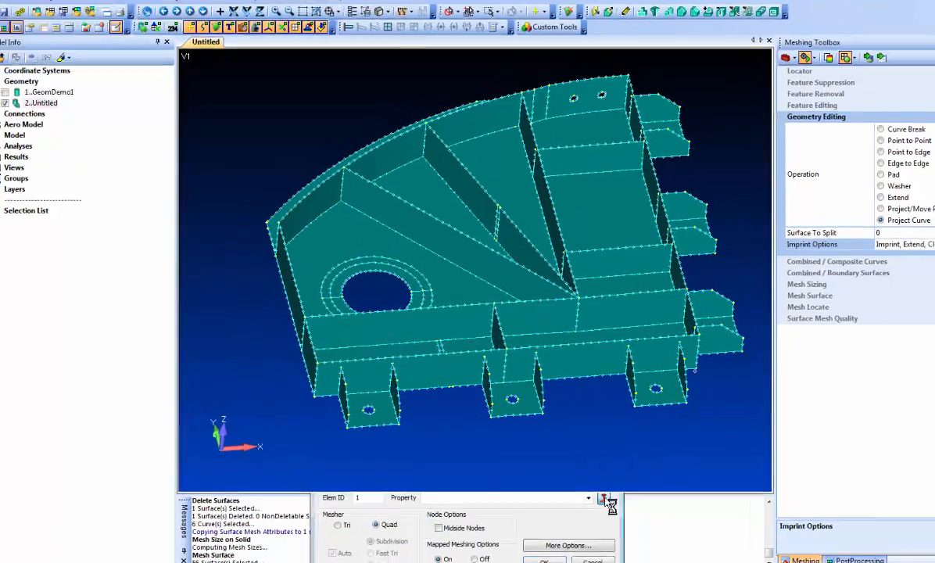
Step: Create a new plate property of thickness 0.1 with material 7050-T651 Al Plate loaded from the library
click(593, 485)
click(435, 246)
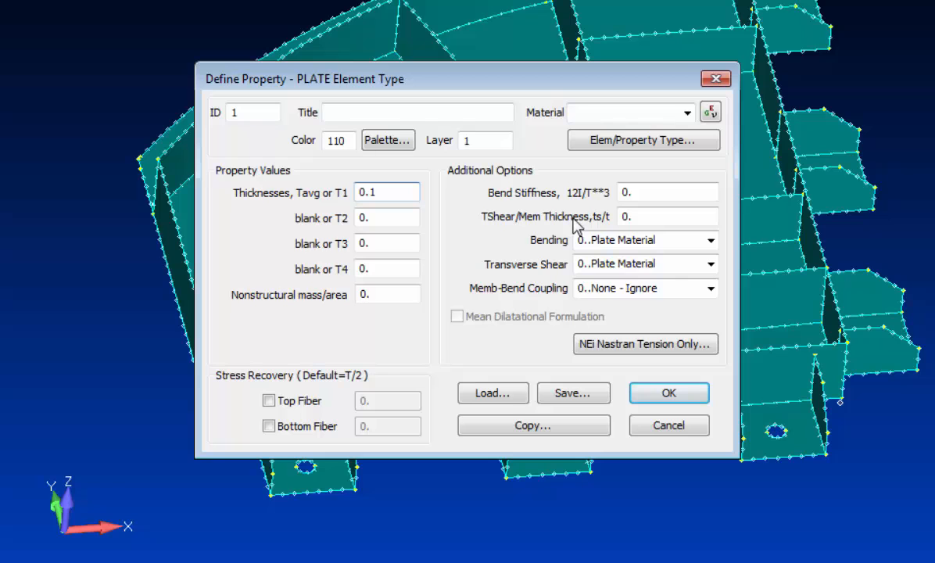
click(641, 395)
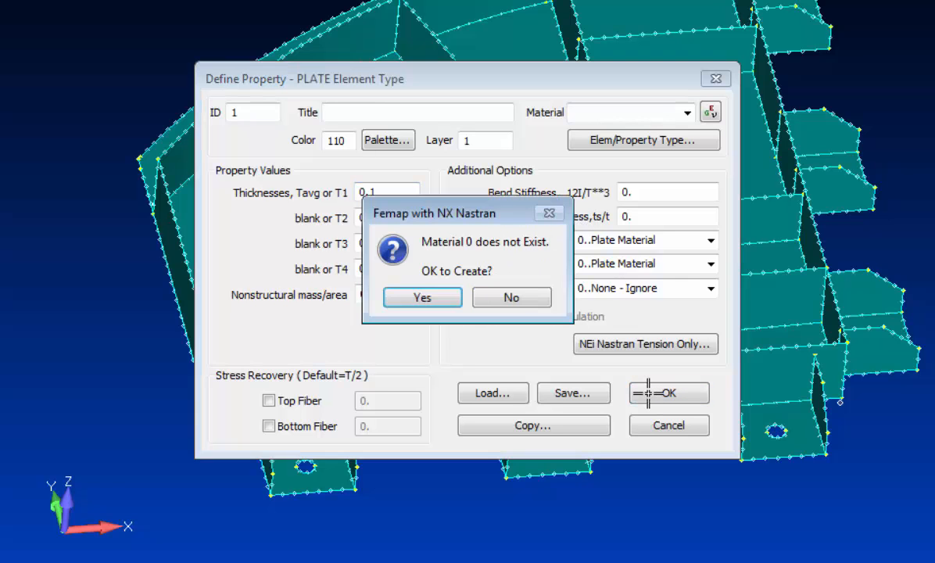
key(Return)
key(alt+l)
key(Down)
key(Down)
key(Down)
key(Down)
key(Down)
key(Return)
key(Return)
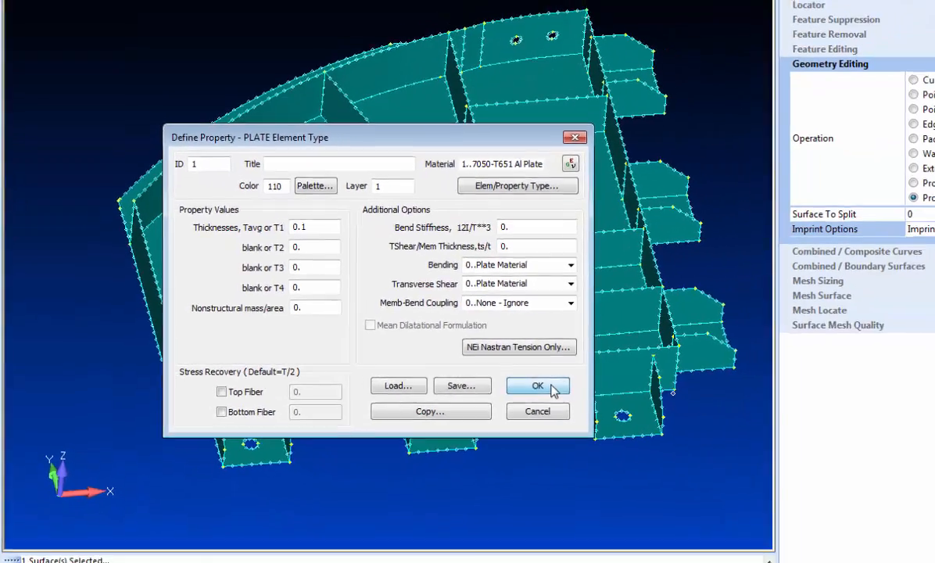
Step: Confirm the plate property and automesh all selected surfaces with it
click(669, 393)
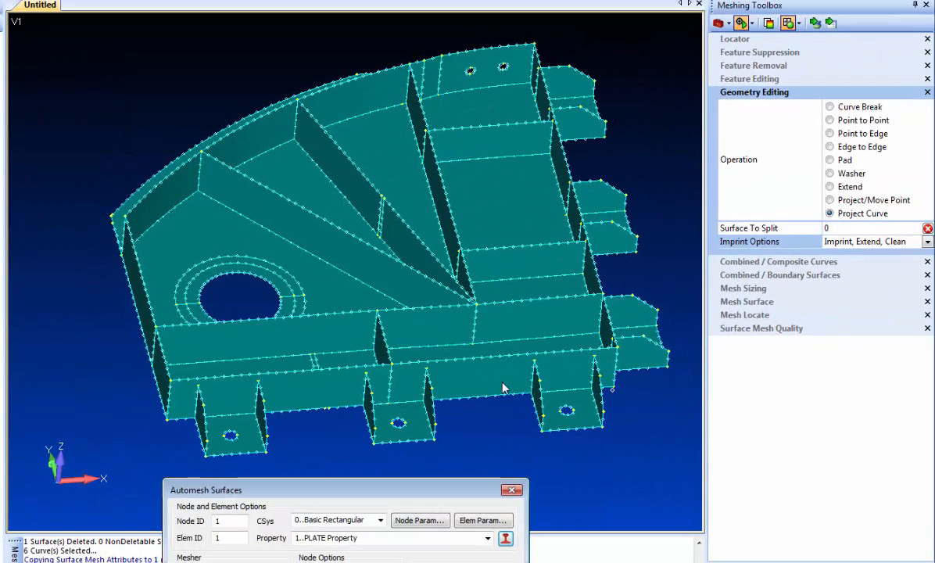
key(Return)
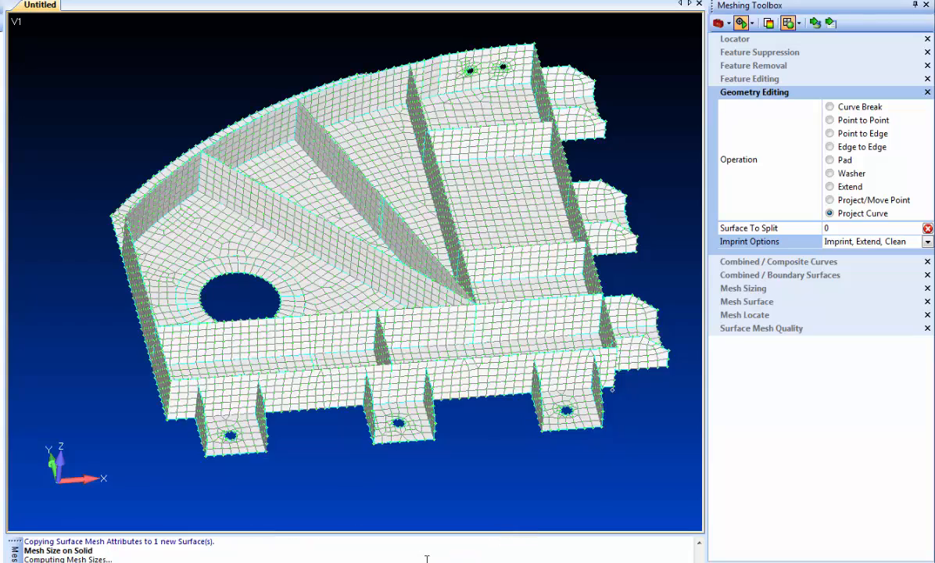
Step: Open Feature Removal for loops and enable Add Surface Mesh Point
middle_drag(219, 238, 270, 183)
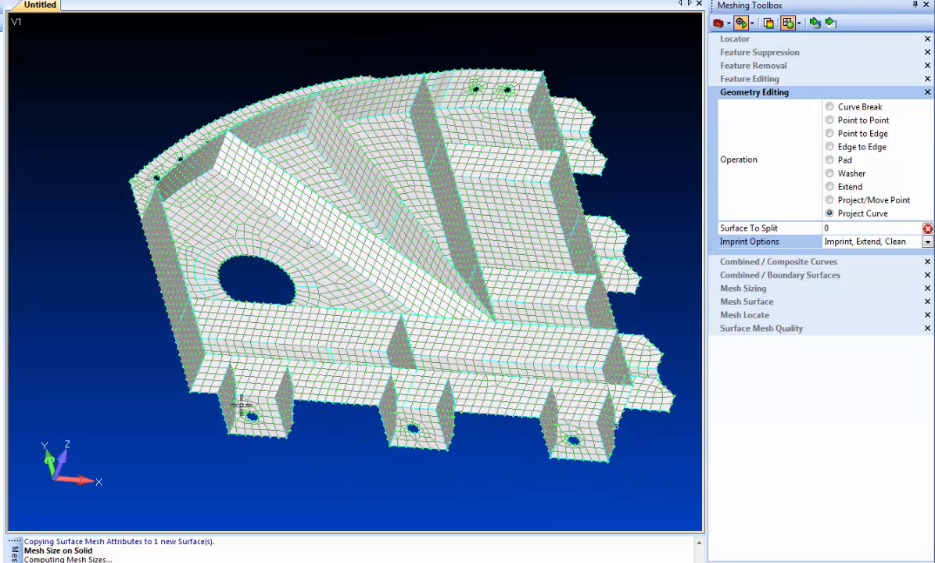
click(754, 52)
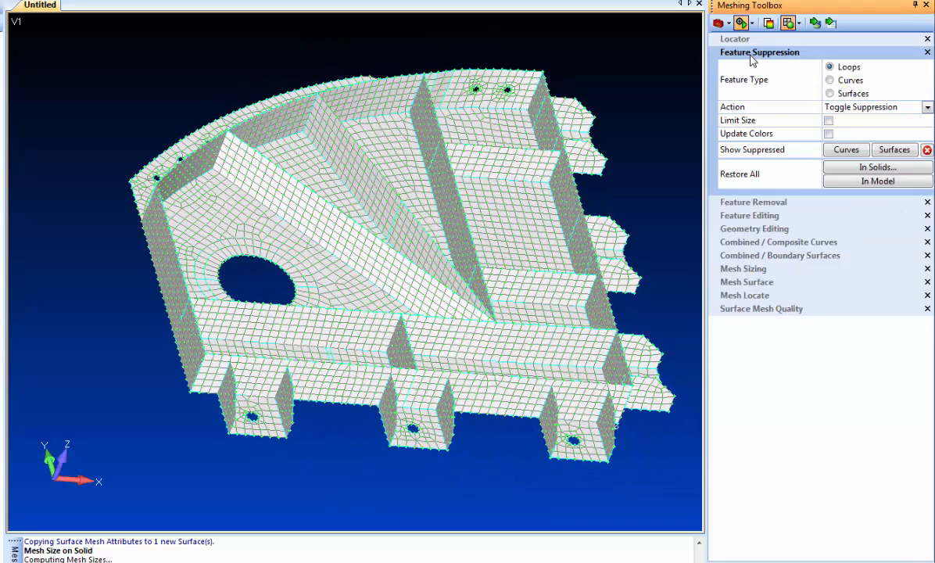
click(741, 201)
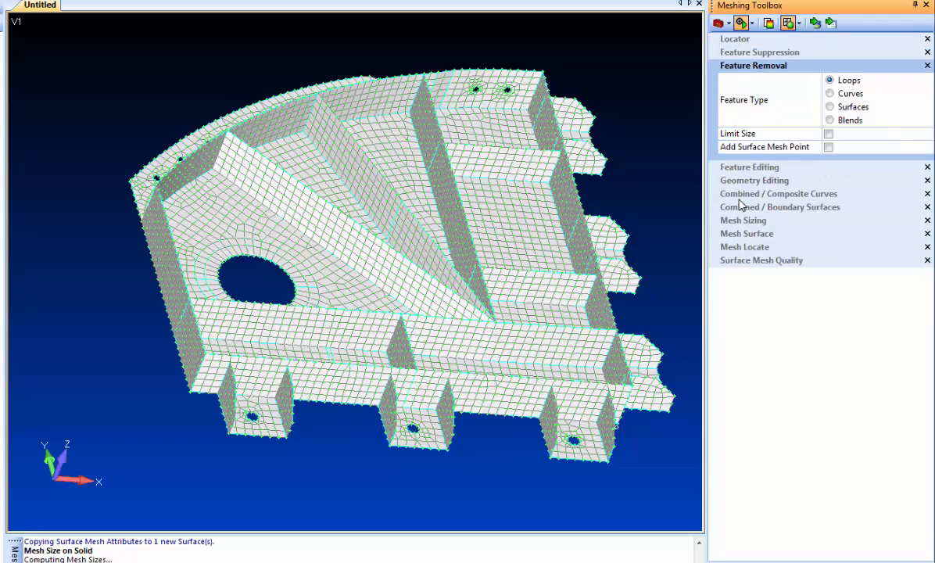
click(829, 148)
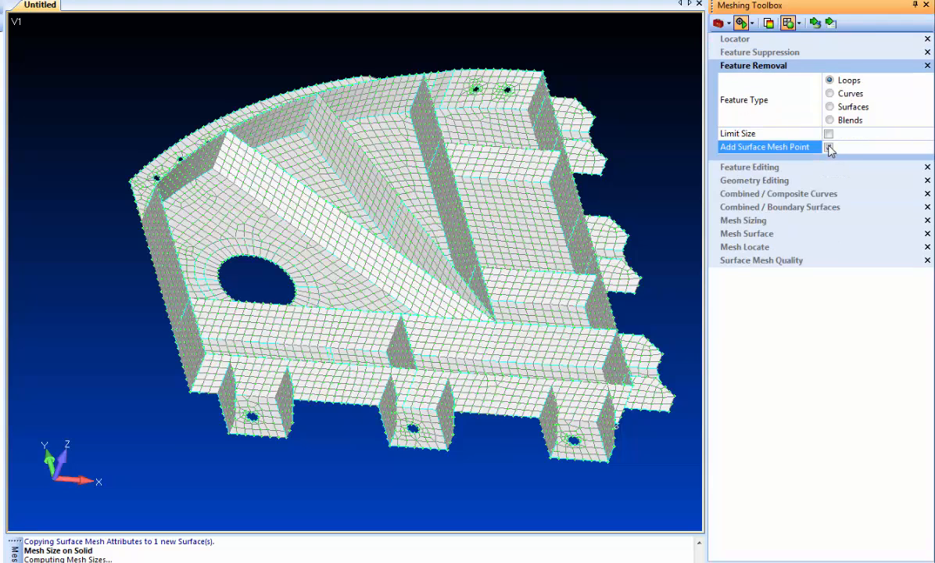
Step: Remove the small hole loops on the three lower bosses with Feature Removal
click(252, 419)
click(413, 430)
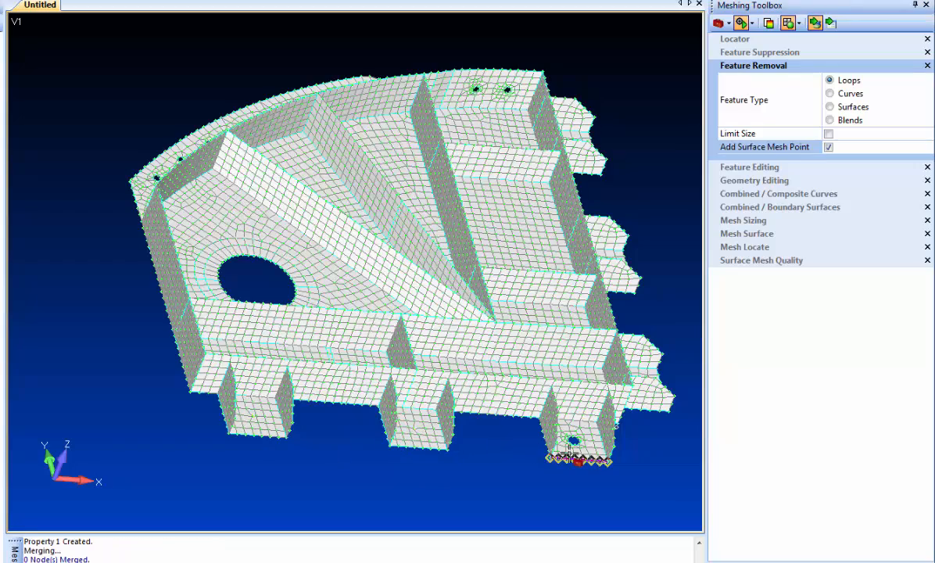
click(573, 445)
Step: Rotate to the underside and remove the hole loop on a boss there
middle_drag(578, 378, 499, 462)
ctrl+middle_drag(510, 399, 316, 414)
click(403, 309)
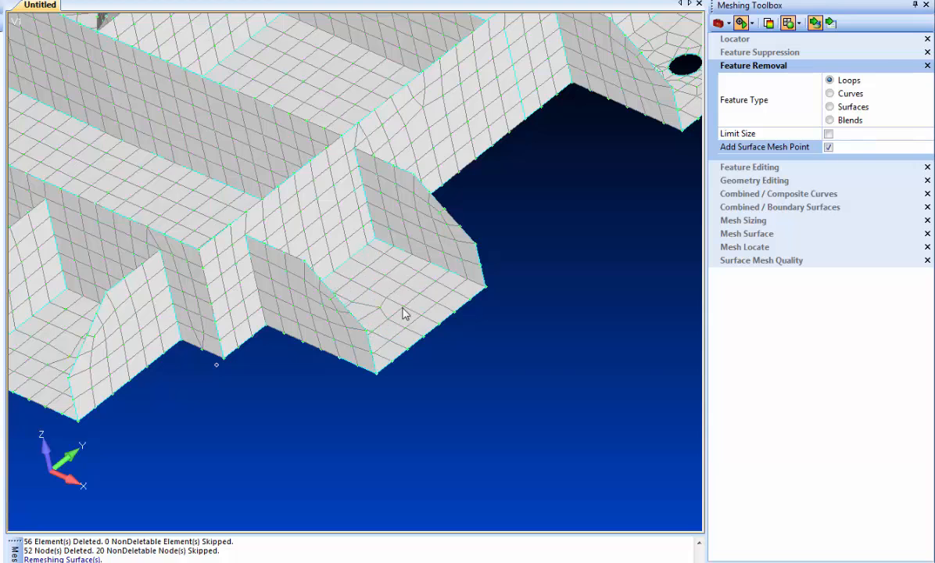
ctrl+middle_drag(575, 333, 337, 455)
click(467, 204)
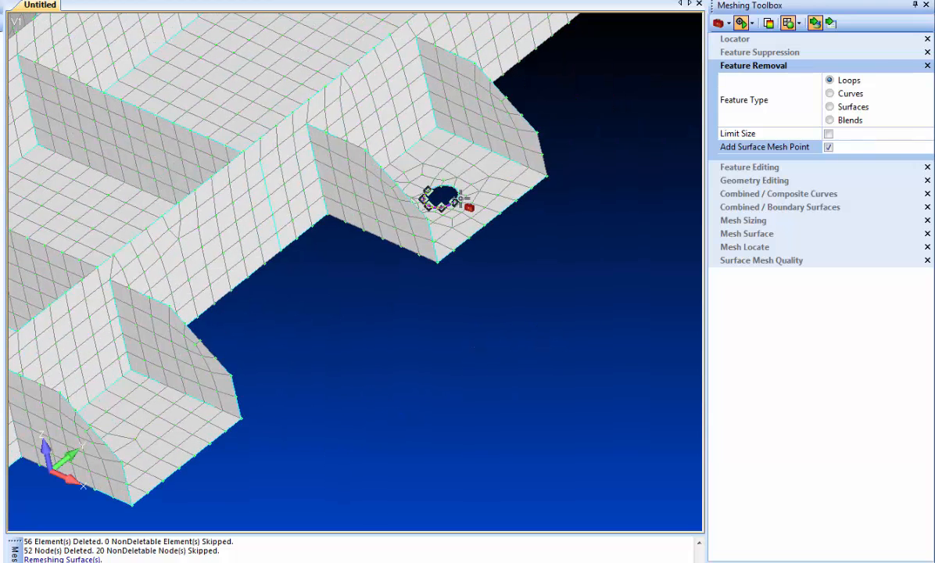
Step: Remove a series of eight small loops running along one edge of the part
ctrl+middle_drag(590, 216, 297, 396)
click(472, 129)
scroll(513, 241, down, 10)
middle_drag(539, 268, 423, 310)
scroll(423, 309, up, 5)
click(252, 350)
click(311, 329)
click(368, 307)
click(425, 282)
click(477, 256)
click(524, 226)
click(569, 194)
click(608, 161)
Step: Add washer pads around the two side-wall holes using Geometry Editing's Pad operation with Add Washer enabled
ctrl+middle_drag(278, 434, 525, 392)
scroll(339, 419, up, 3)
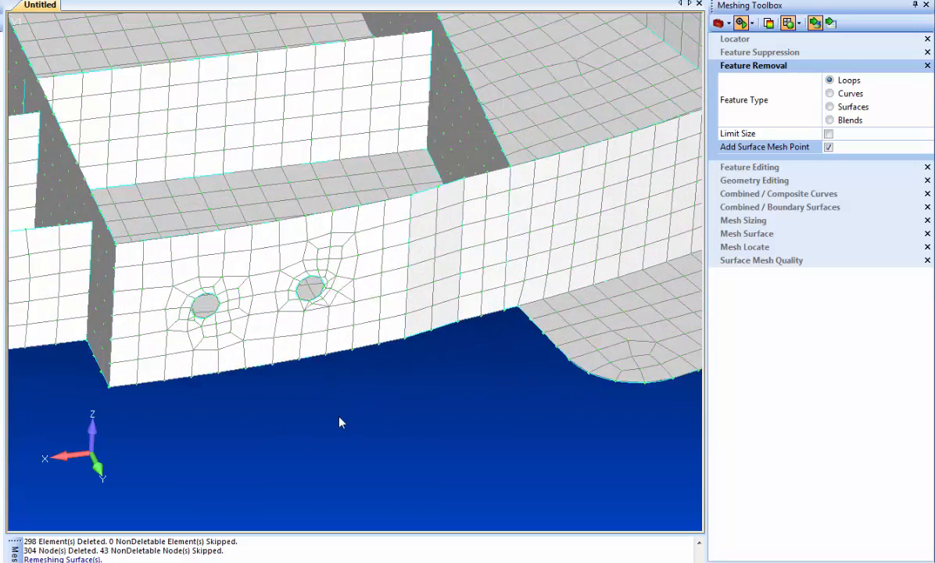
scroll(344, 426, up, 3)
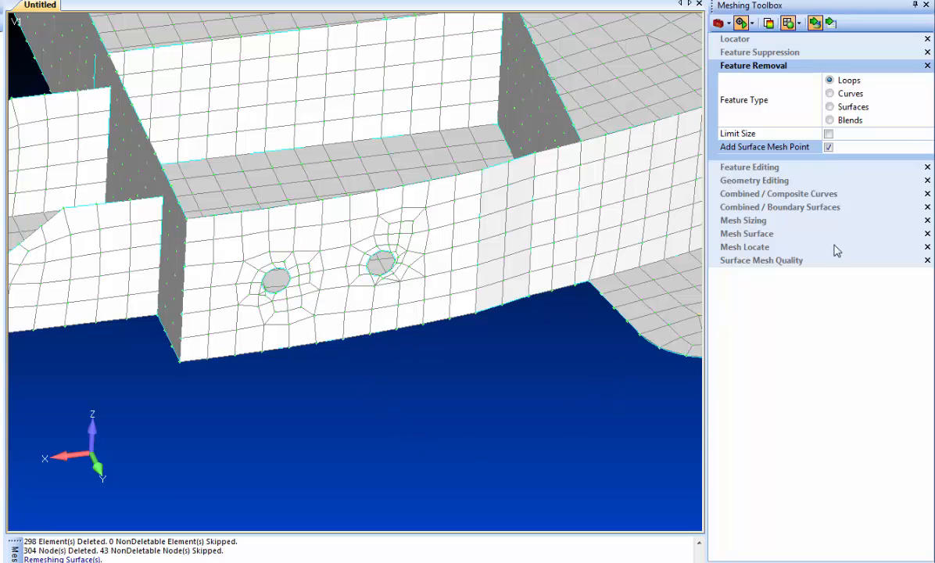
click(765, 181)
click(831, 159)
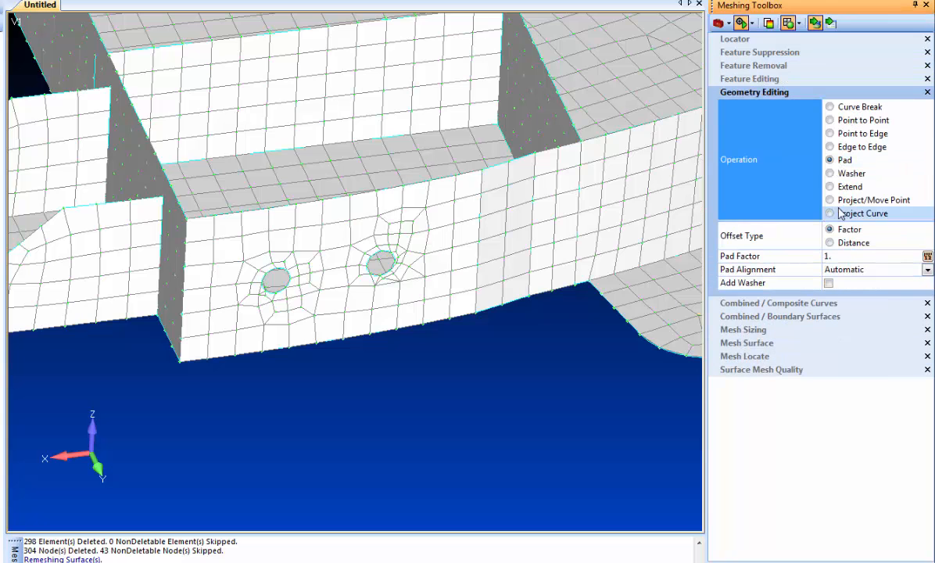
click(829, 283)
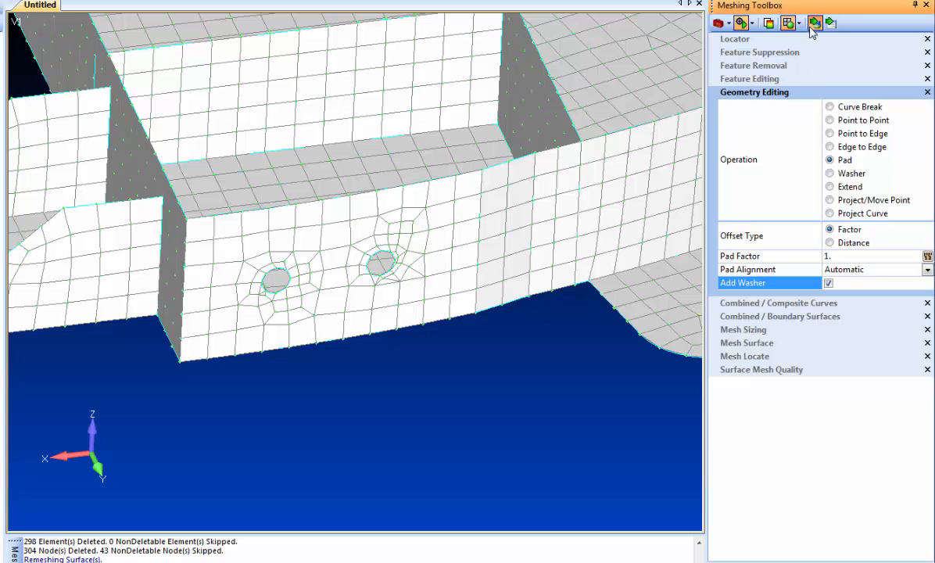
click(371, 264)
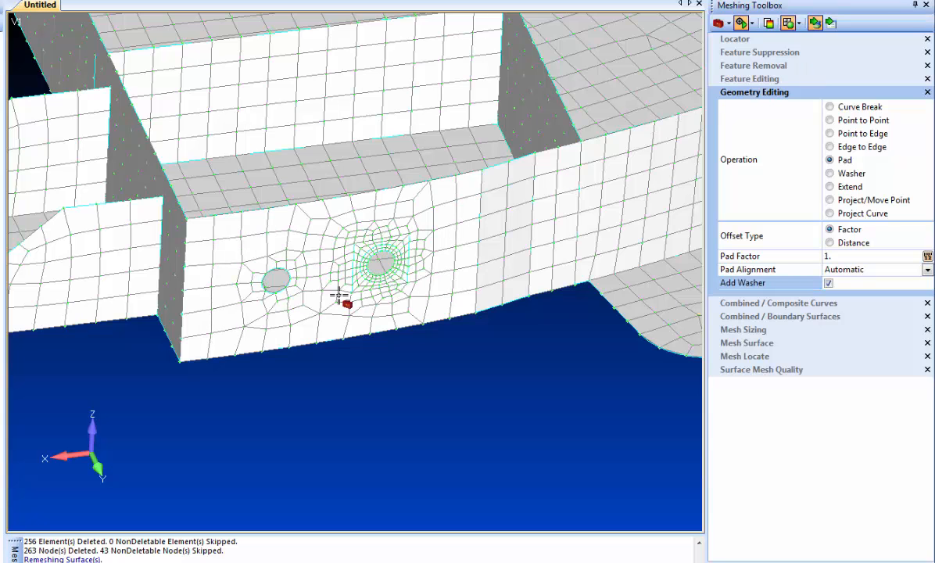
click(295, 288)
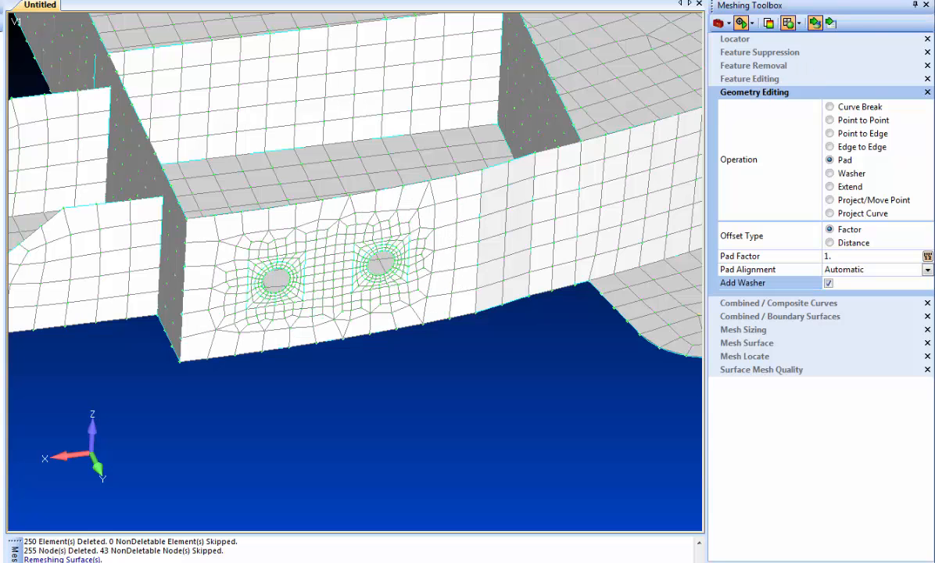
Step: Split the side-wall surface with three Point to Edge cuts from the left pad up to the wall's top edge
drag(312, 214, 444, 312)
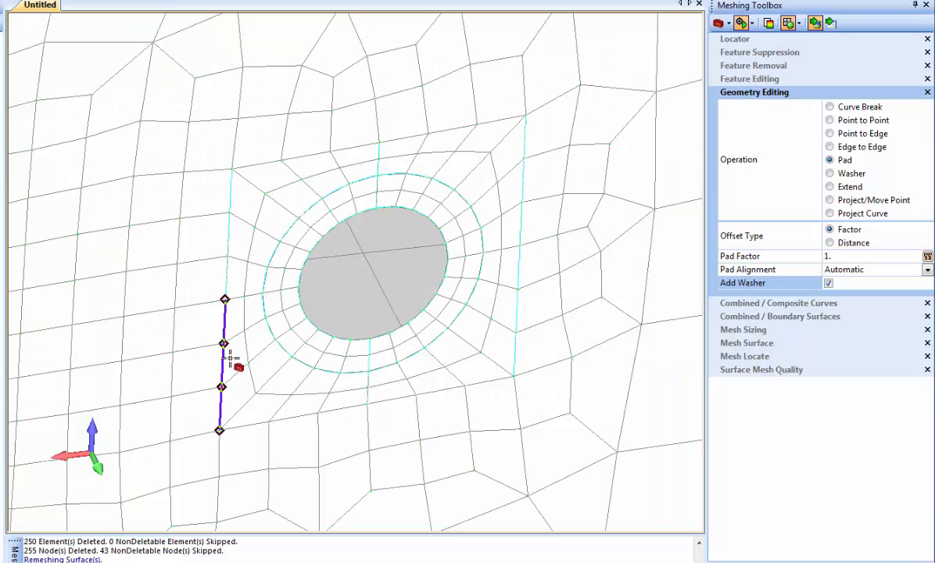
scroll(439, 400, down, 5)
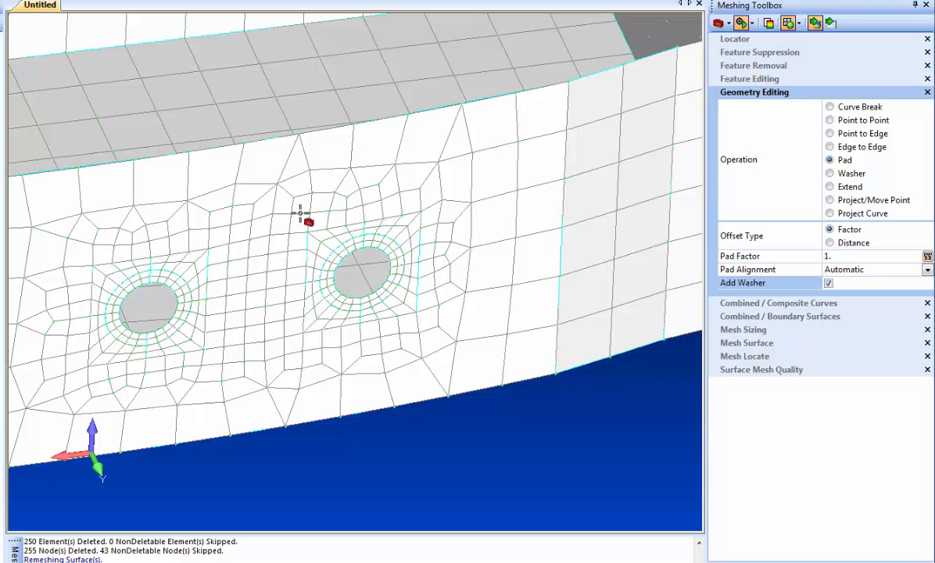
scroll(304, 222, down, 2)
middle_drag(268, 262, 239, 182)
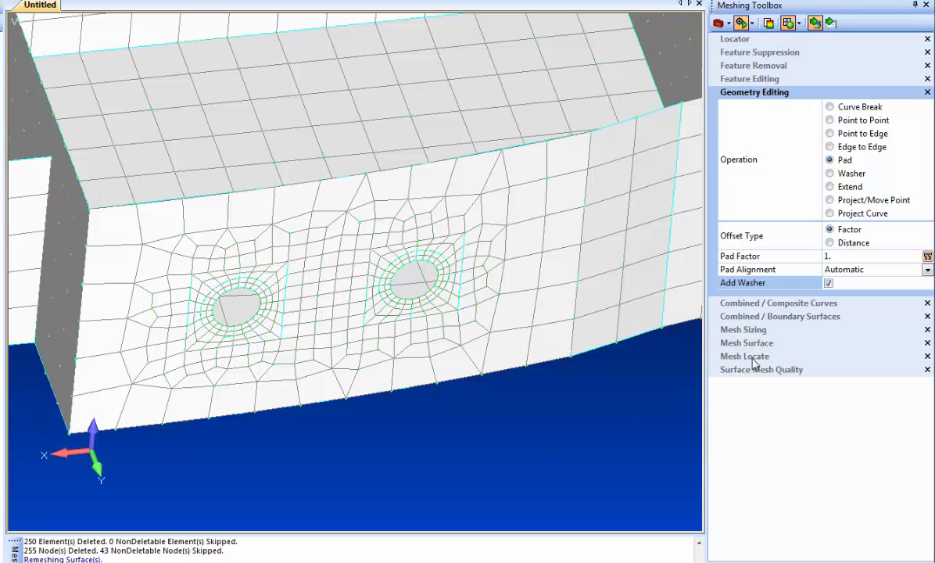
click(798, 133)
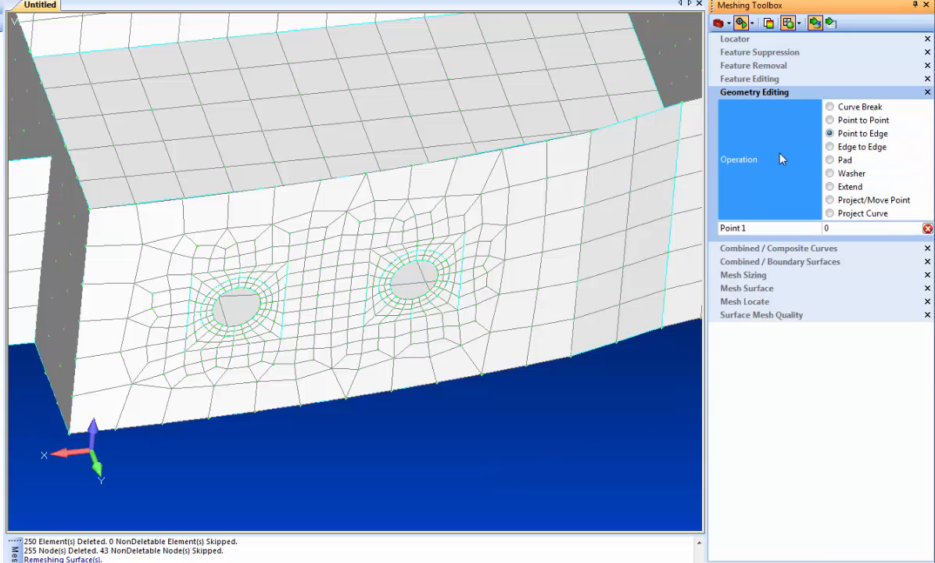
click(192, 272)
click(184, 202)
click(246, 267)
click(243, 201)
click(288, 262)
click(286, 196)
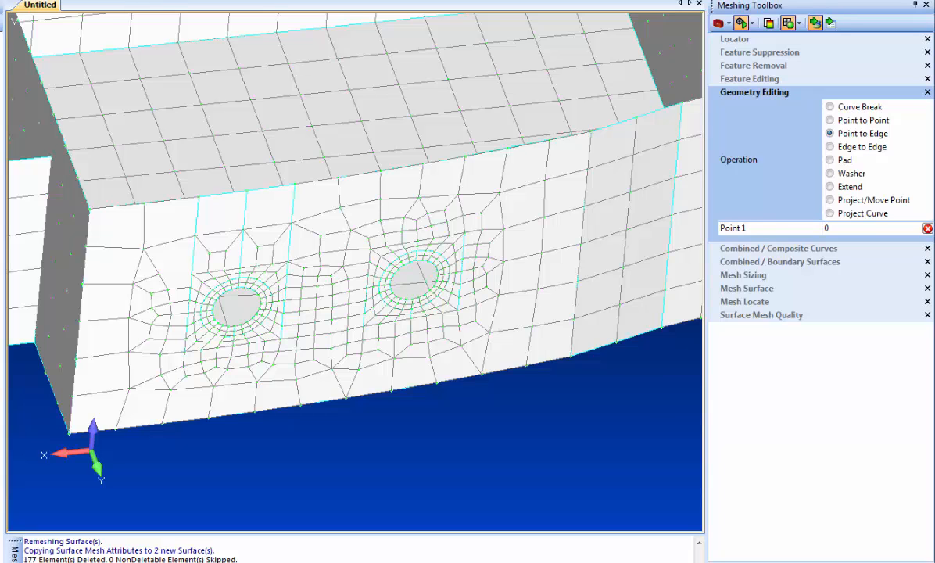
Step: Toggle the mesh display off and back on to inspect the split surfaces
click(161, 3)
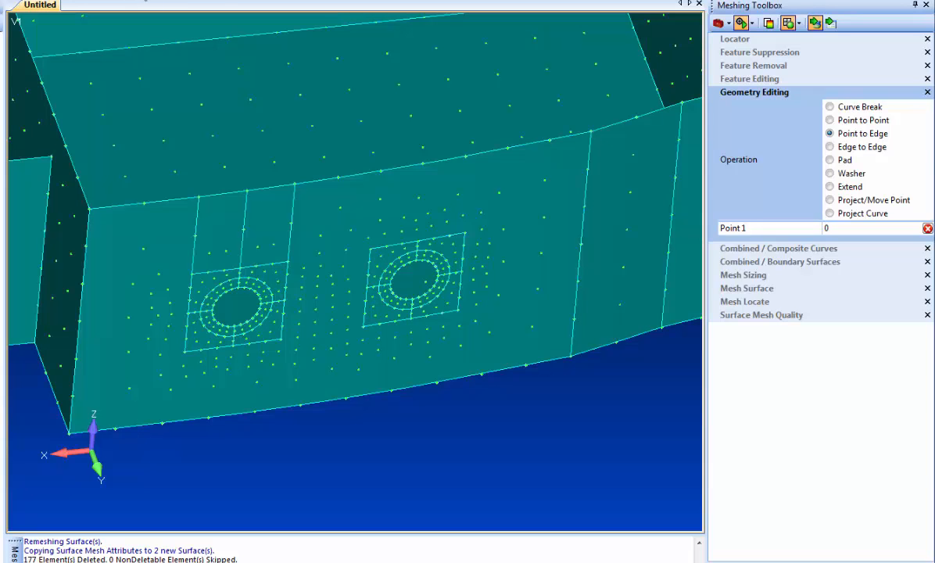
click(145, 1)
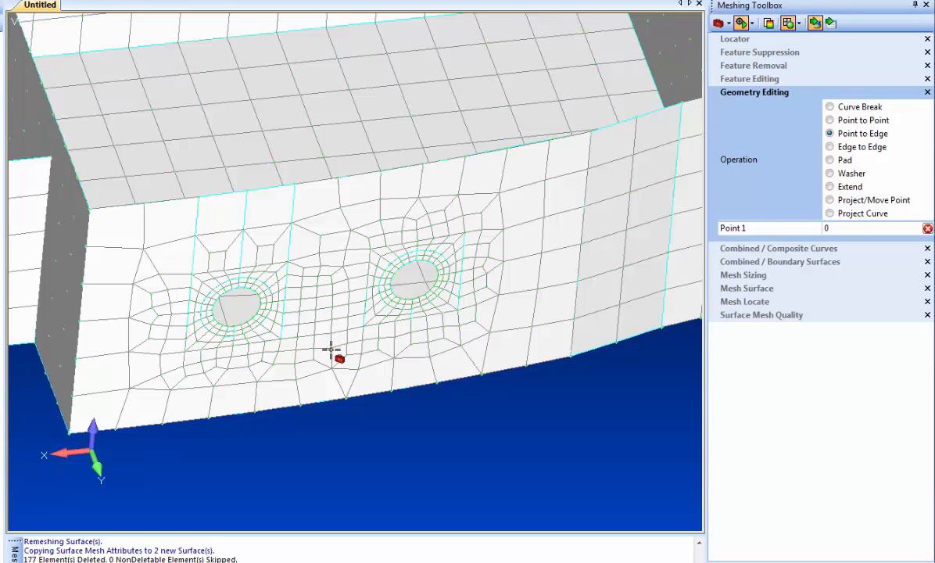
middle_drag(331, 351, 336, 341)
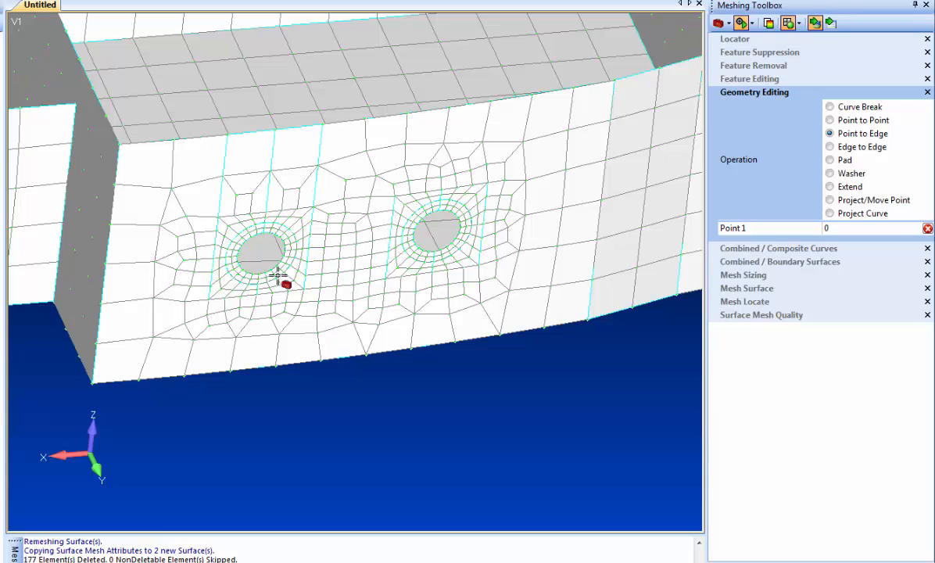
Step: Increase the element count on the short edges above the left washer pad with Mesh Sizing
click(747, 276)
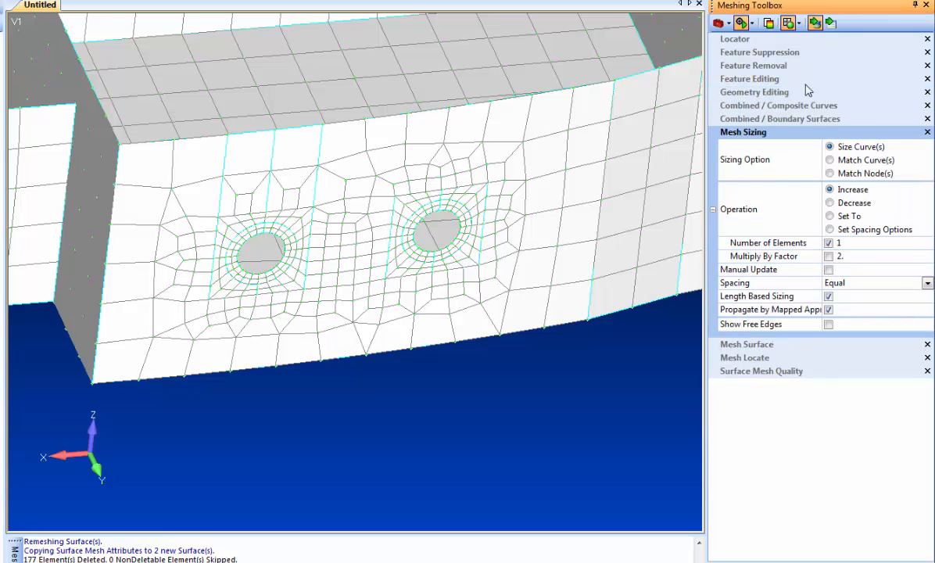
click(303, 138)
click(320, 194)
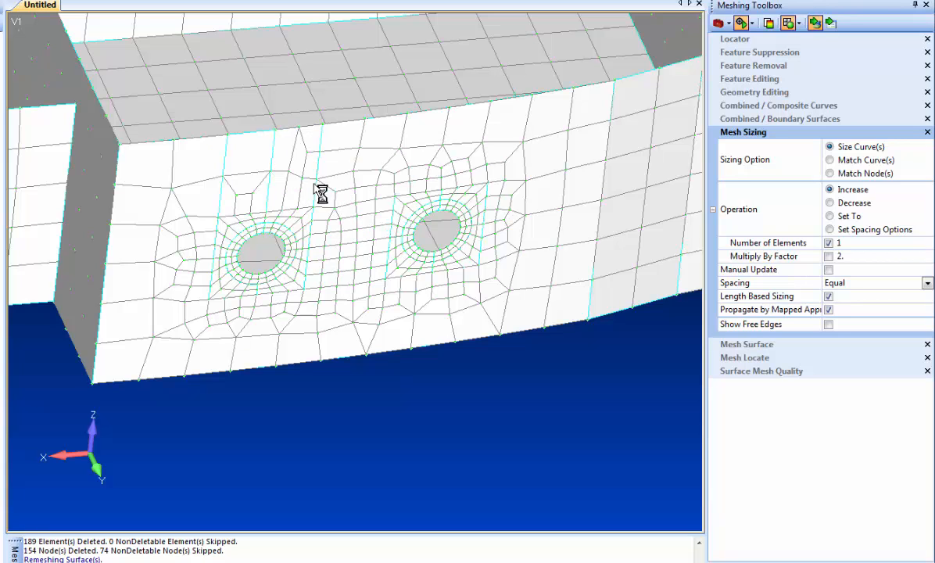
click(273, 192)
click(302, 133)
click(246, 133)
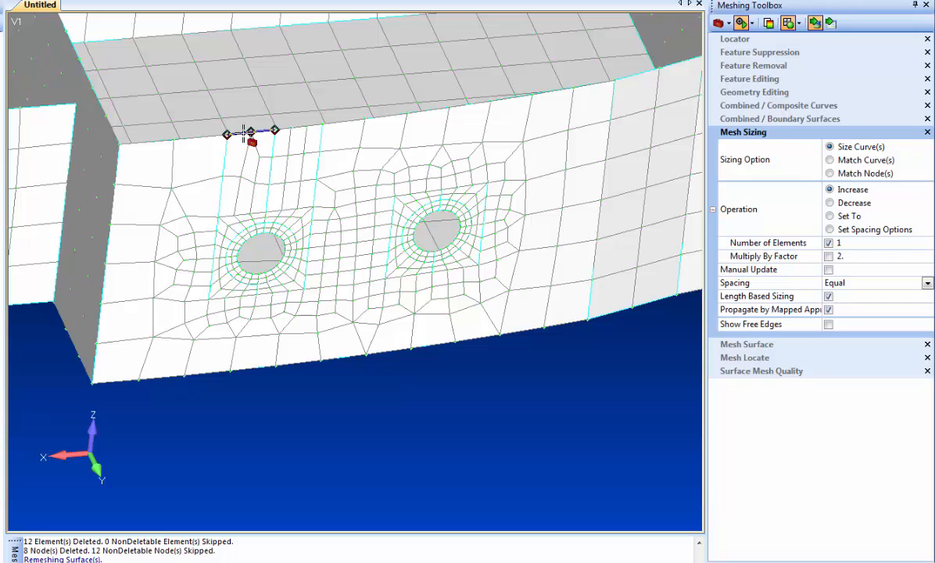
click(246, 133)
click(222, 193)
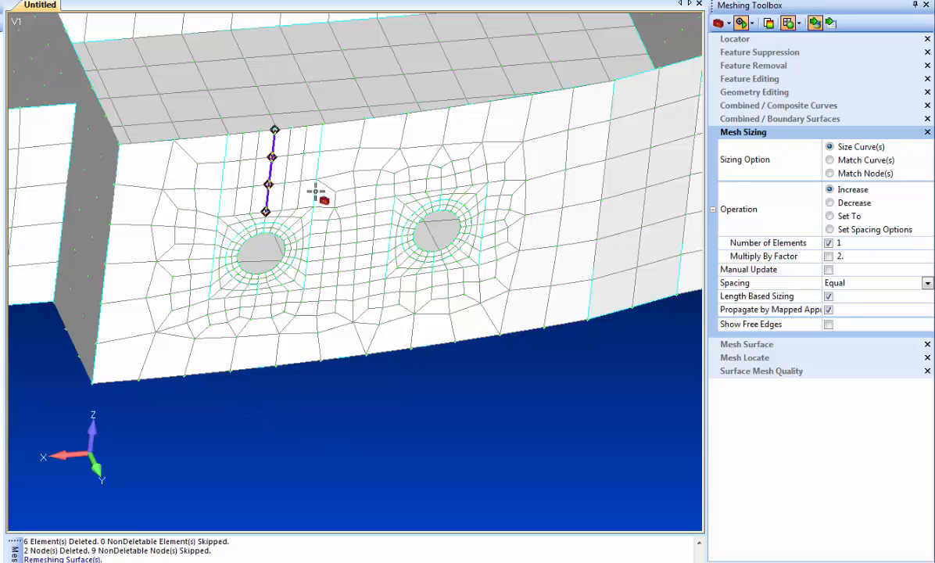
Step: Update the midsurface thickness and offset automatically for all surfaces of the model
scroll(413, 421, down, 15)
scroll(192, 389, down, 1)
middle_drag(194, 389, 657, 369)
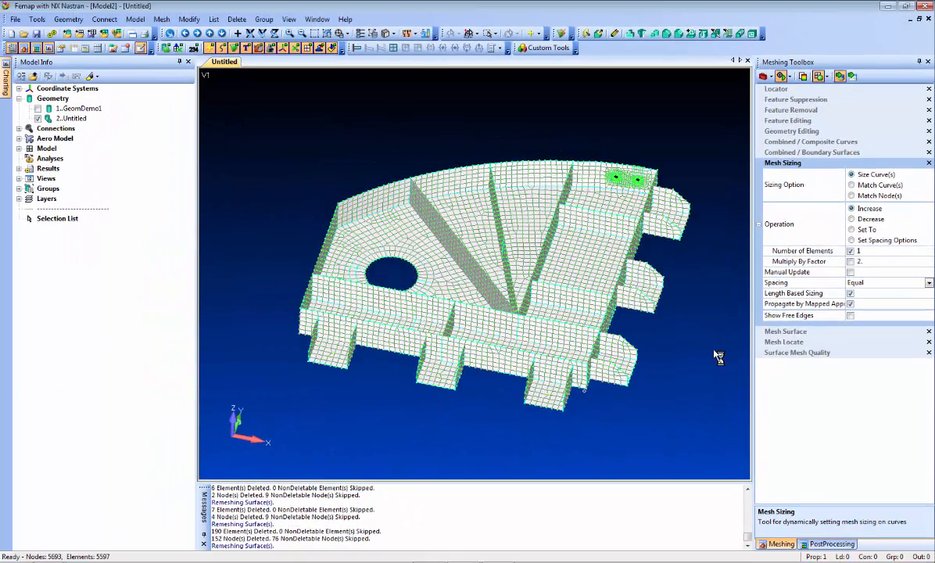
click(189, 18)
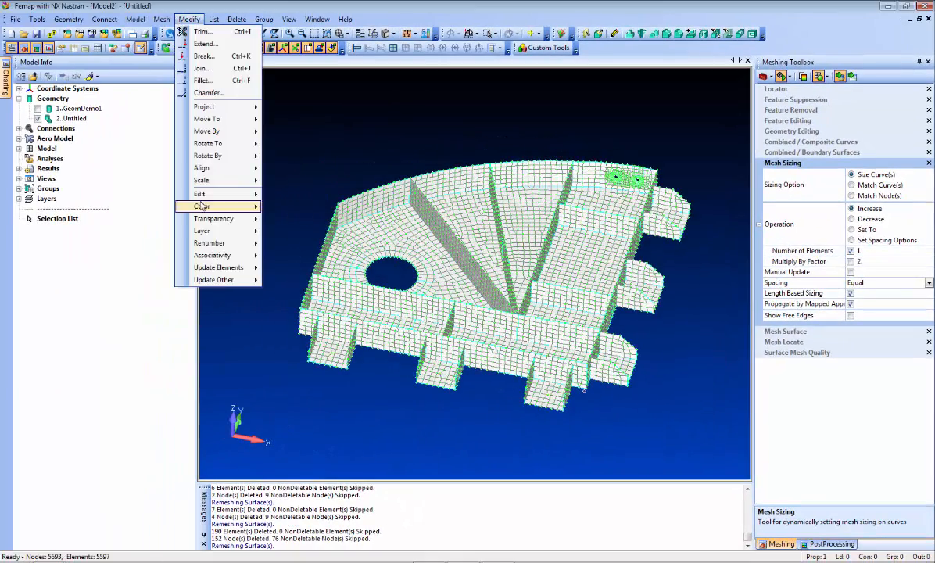
mouse_move(219, 268)
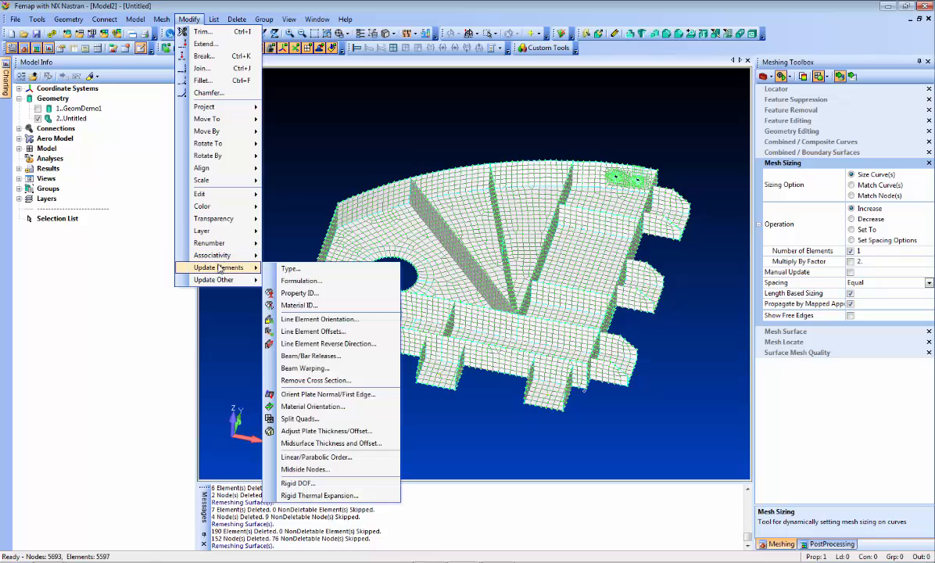
click(344, 445)
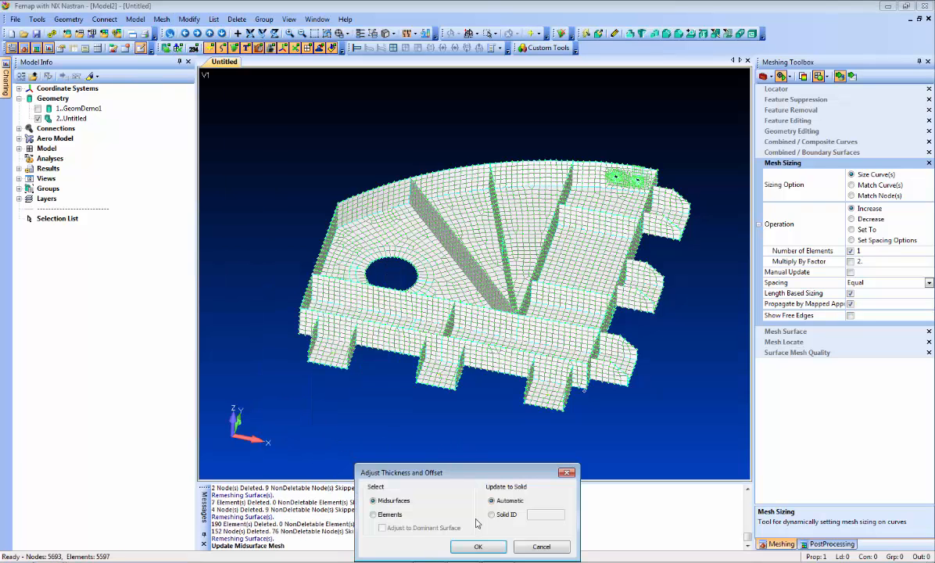
click(477, 547)
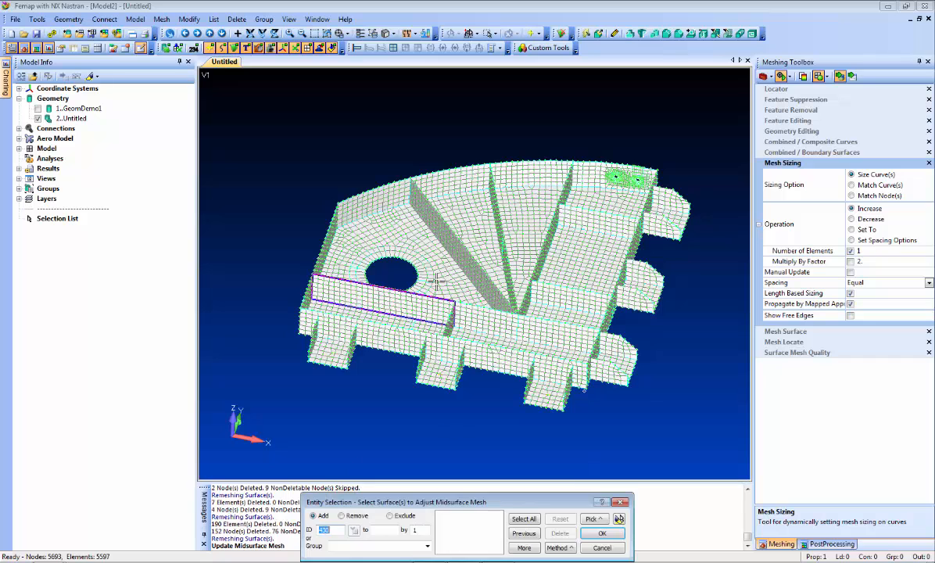
drag(279, 119, 677, 390)
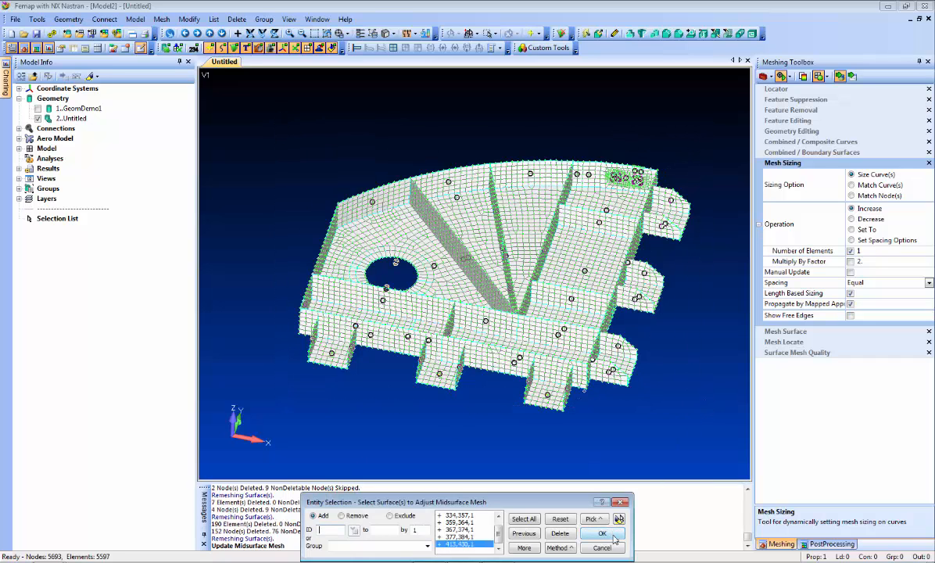
click(602, 534)
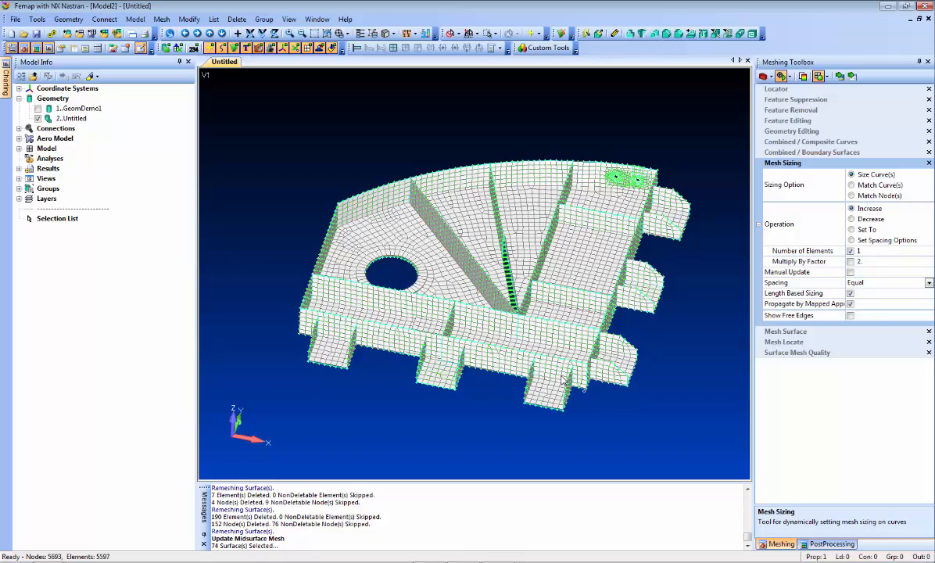
Step: Turn on the plate thickness display and inspect the meshed part from several angles
click(389, 34)
click(417, 188)
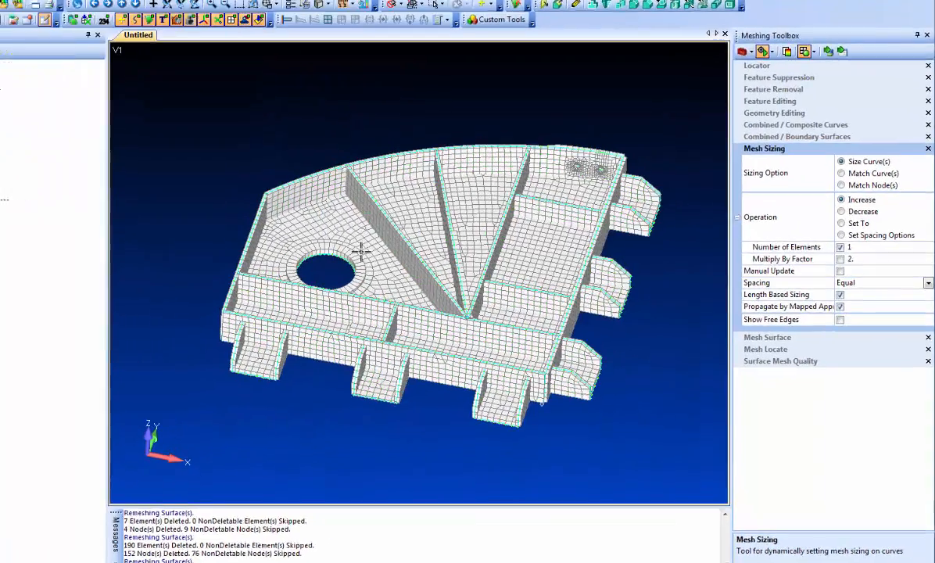
middle_drag(427, 258, 371, 281)
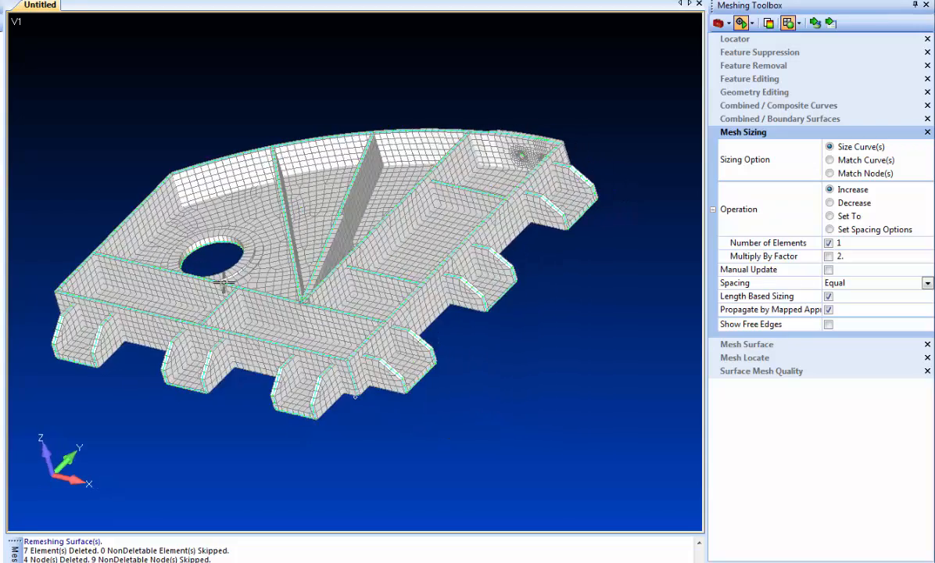
middle_drag(224, 282, 481, 98)
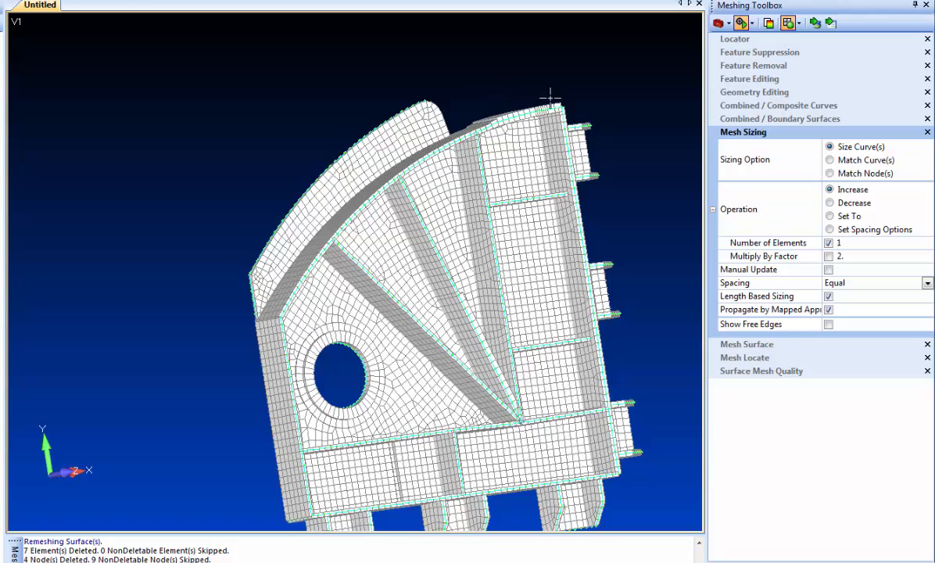
scroll(427, 223, up, 5)
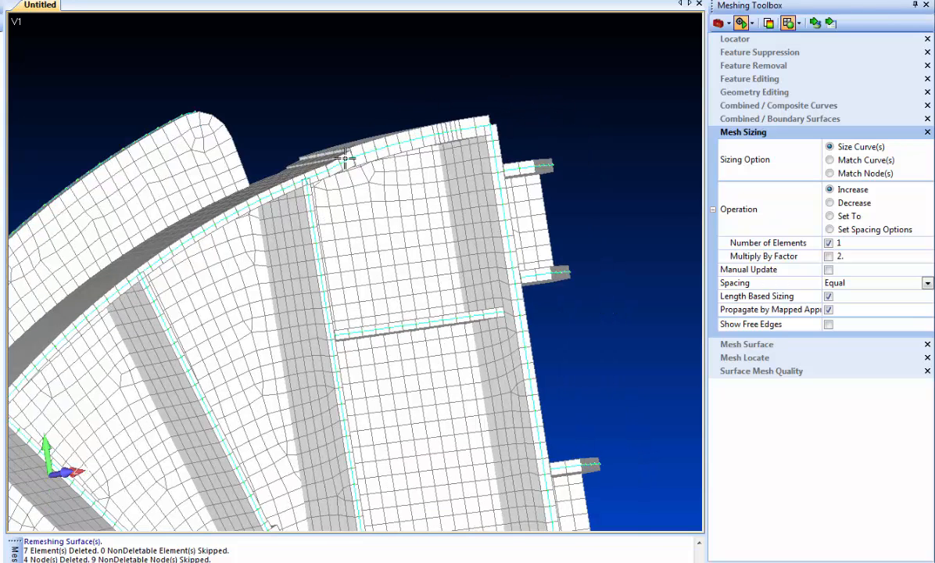
middle_drag(333, 287, 264, 330)
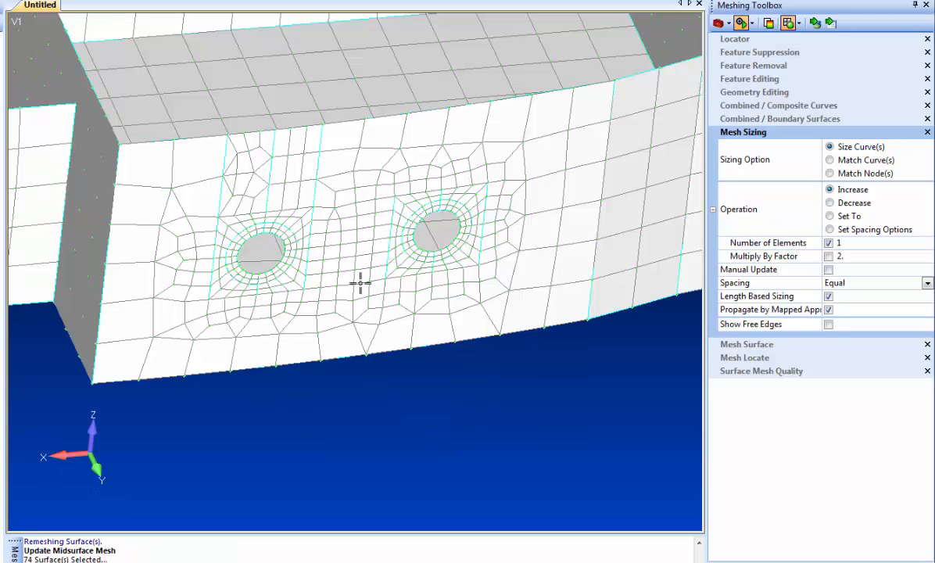
Step: Undo the last command and zoom in on the large hole near the front wall
key(ctrl+z)
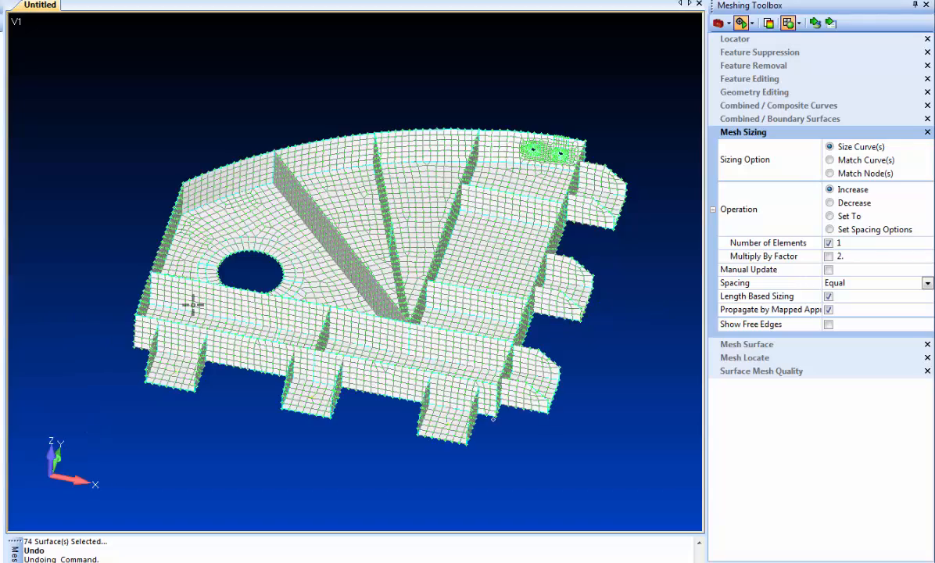
middle_drag(192, 303, 337, 359)
ctrl+middle_drag(295, 322, 351, 332)
shift+middle_drag(350, 199, 347, 209)
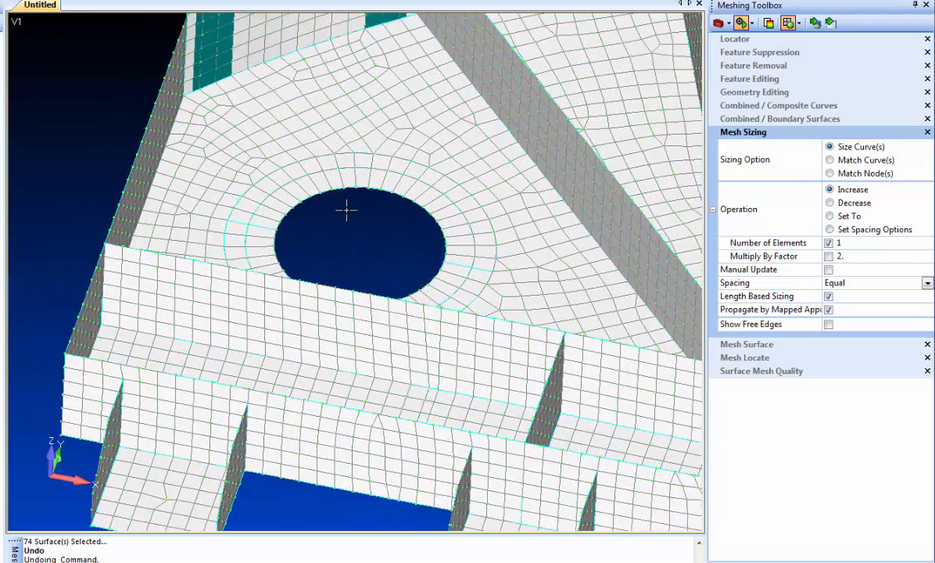
scroll(347, 210, up, 2)
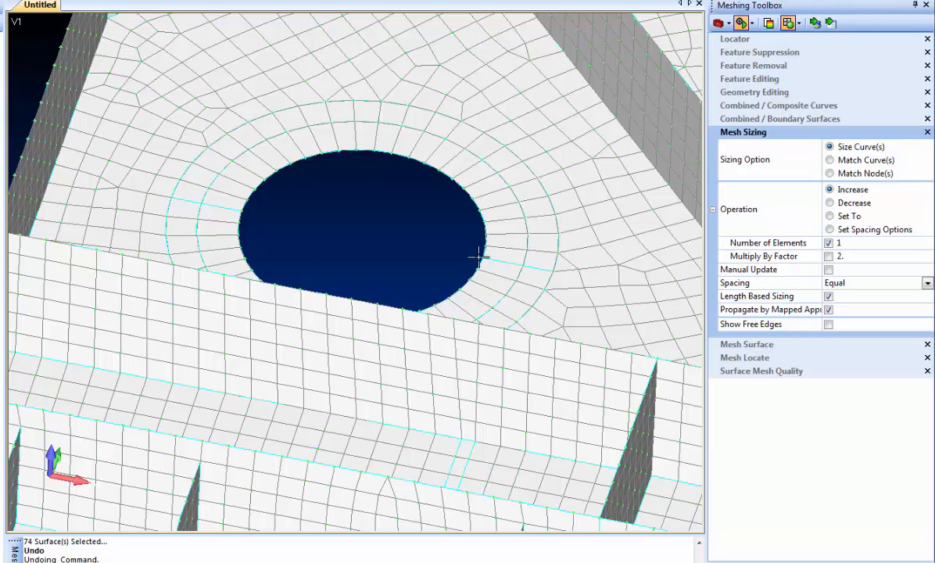
Step: Increase the element count on the concentric washer ring curves around the large hole with Mesh Sizing
click(815, 24)
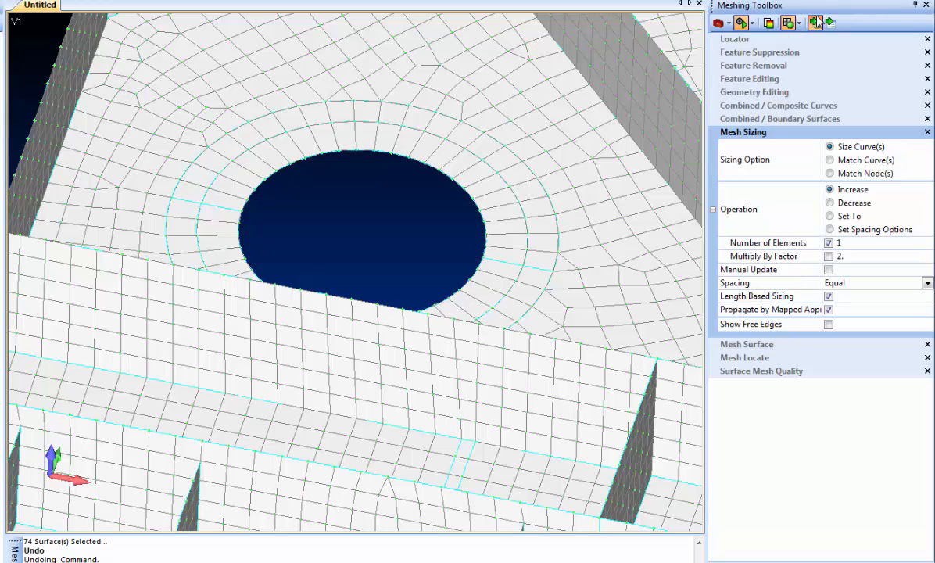
click(501, 261)
key(ctrl+y)
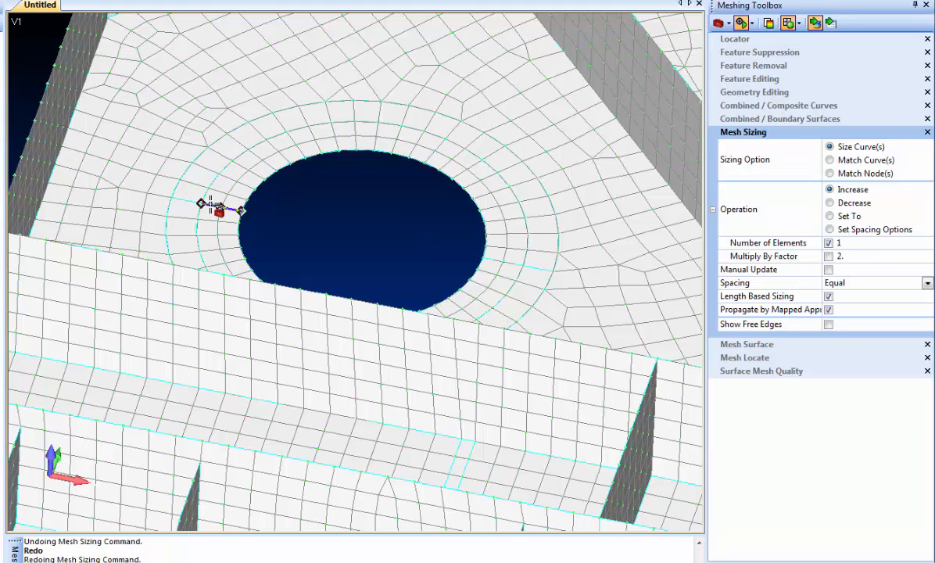
click(227, 207)
click(512, 254)
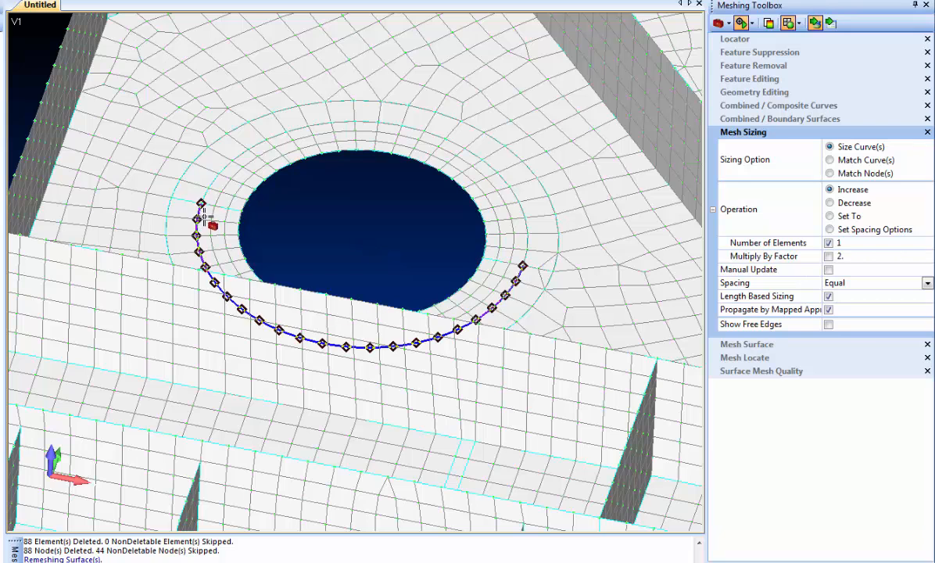
click(189, 204)
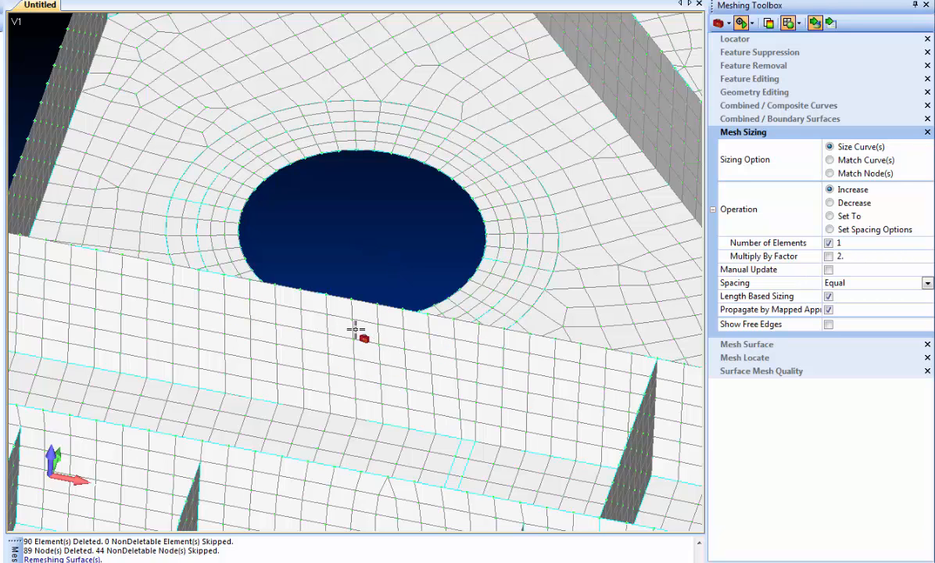
click(188, 205)
click(538, 270)
click(213, 207)
click(214, 208)
Step: Re-run the automatic midsurface thickness and offset update on all surfaces of the remeshed part
scroll(344, 230, down, 5)
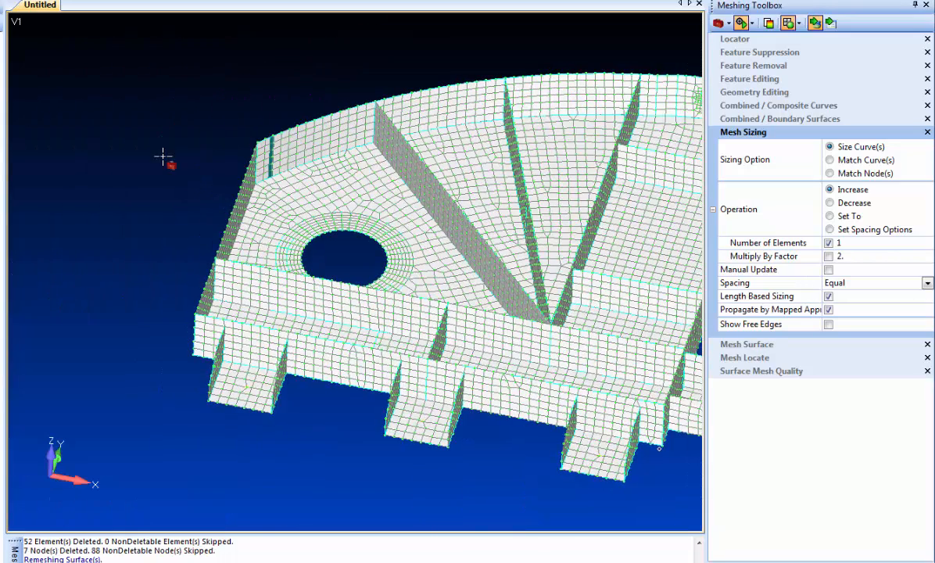
ctrl+middle_drag(162, 156, 107, 156)
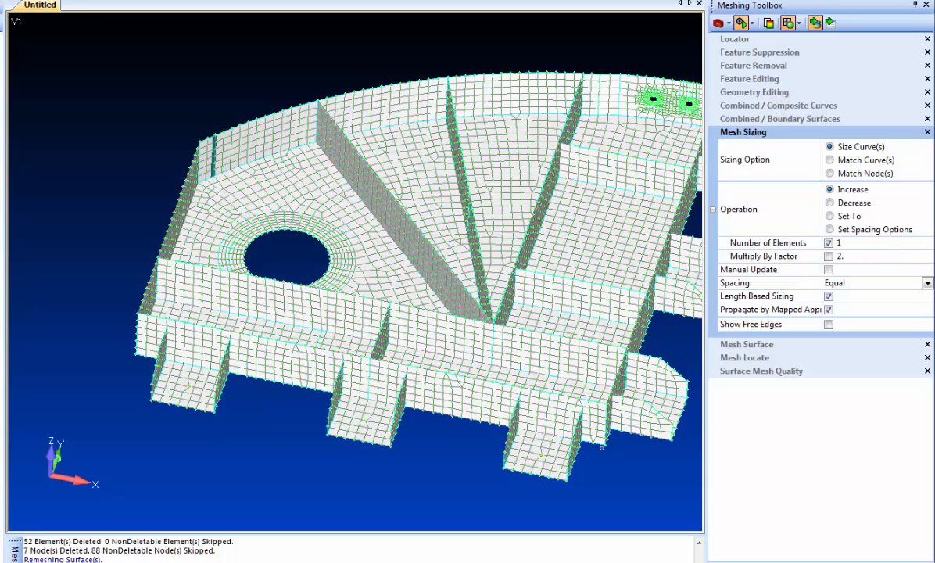
click(6, 1)
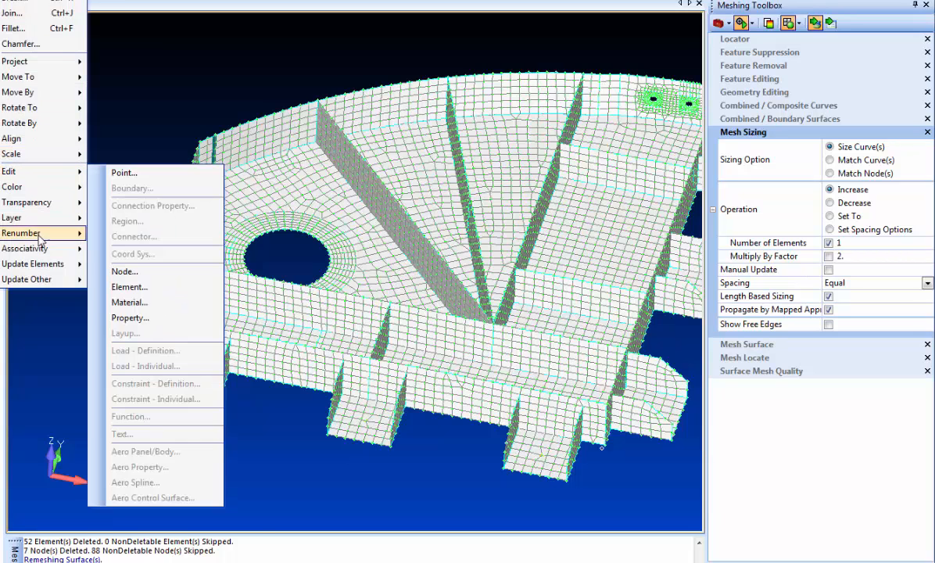
mouse_move(43, 268)
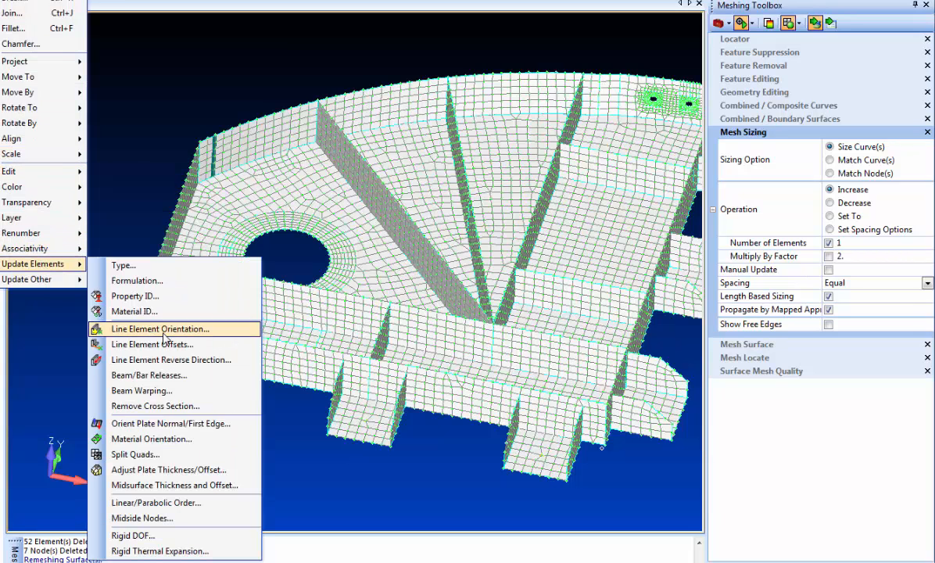
click(187, 485)
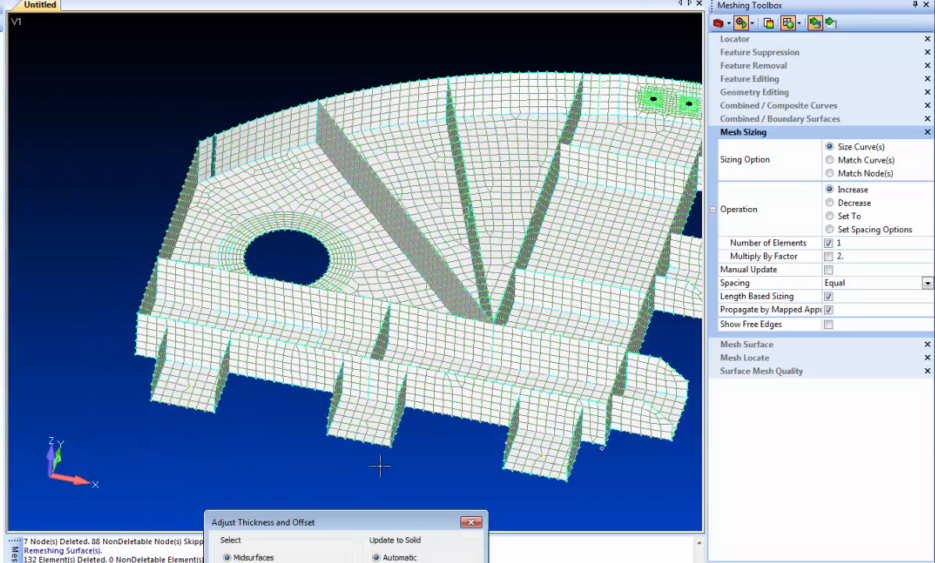
scroll(380, 466, down, 2)
click(391, 561)
middle_drag(420, 471, 417, 455)
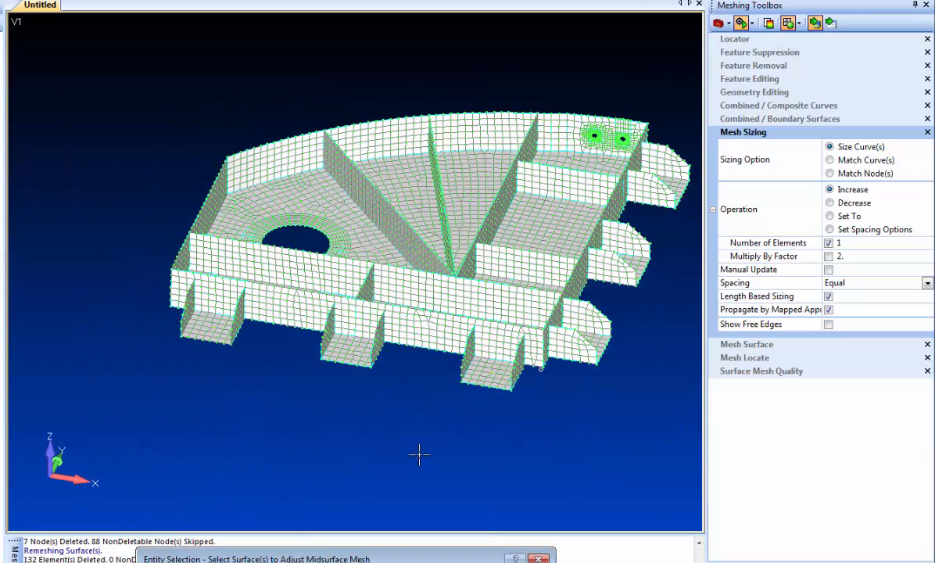
ctrl+middle_drag(581, 391, 452, 411)
scroll(73, 121, up, 1)
scroll(88, 104, down, 2)
drag(97, 92, 540, 414)
click(510, 561)
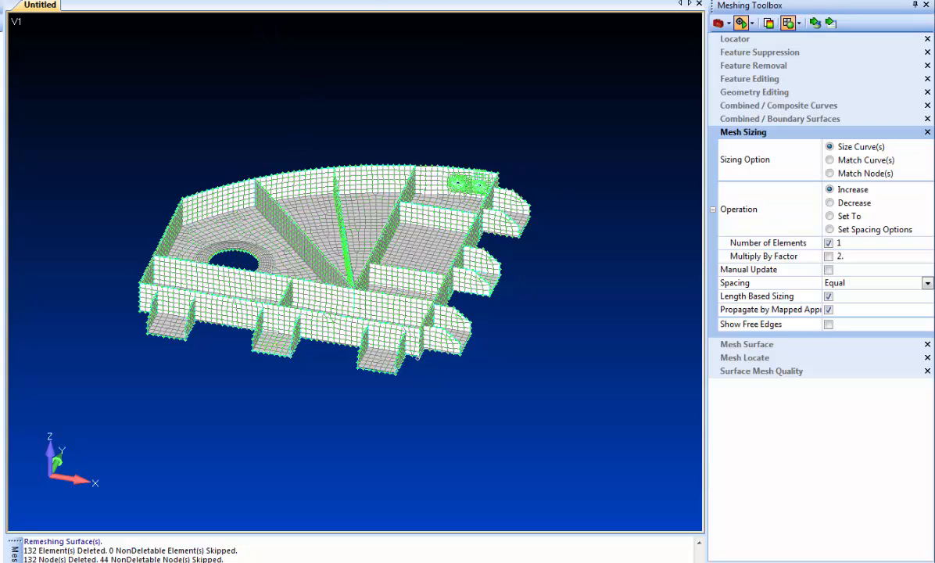
Step: Display plate thickness and inspect the updated mesh around the hole and ribs from several angles
click(227, 1)
click(258, 160)
scroll(238, 256, up, 5)
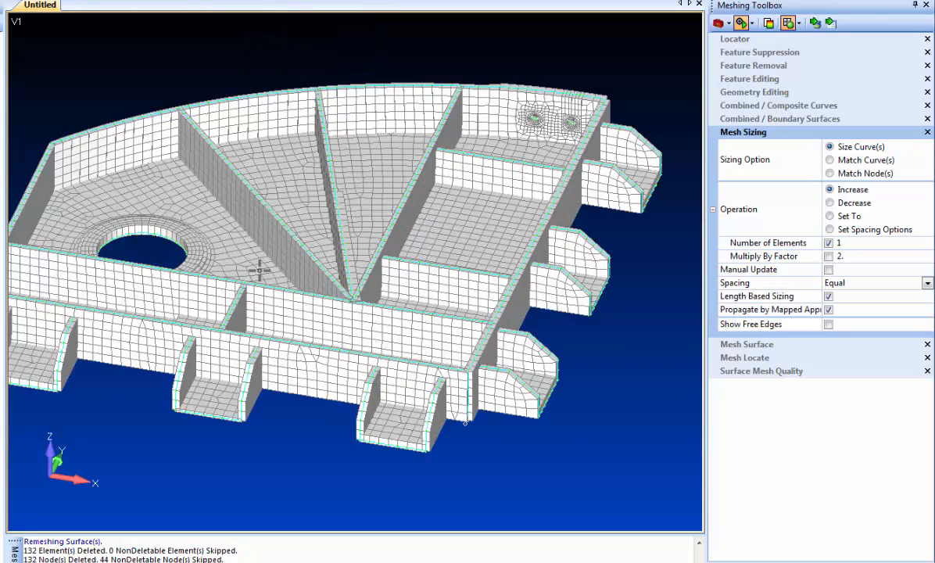
scroll(353, 196, up, 4)
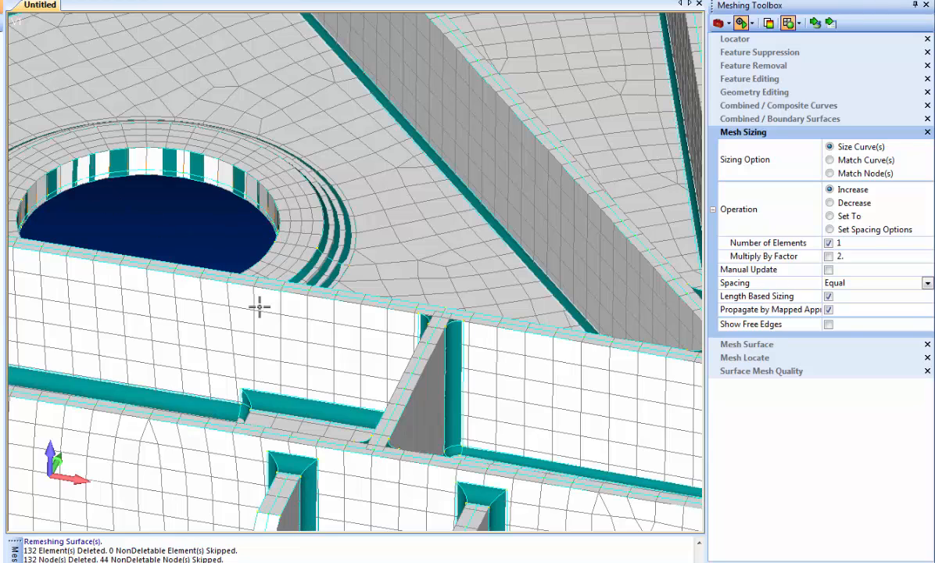
scroll(294, 328, down, 5)
middle_drag(306, 227, 365, 300)
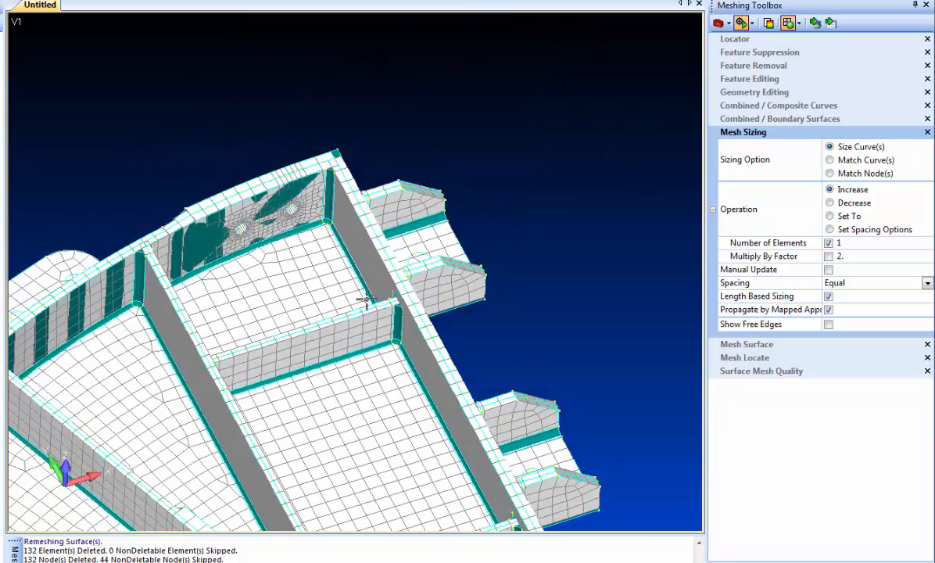
middle_drag(340, 400, 360, 258)
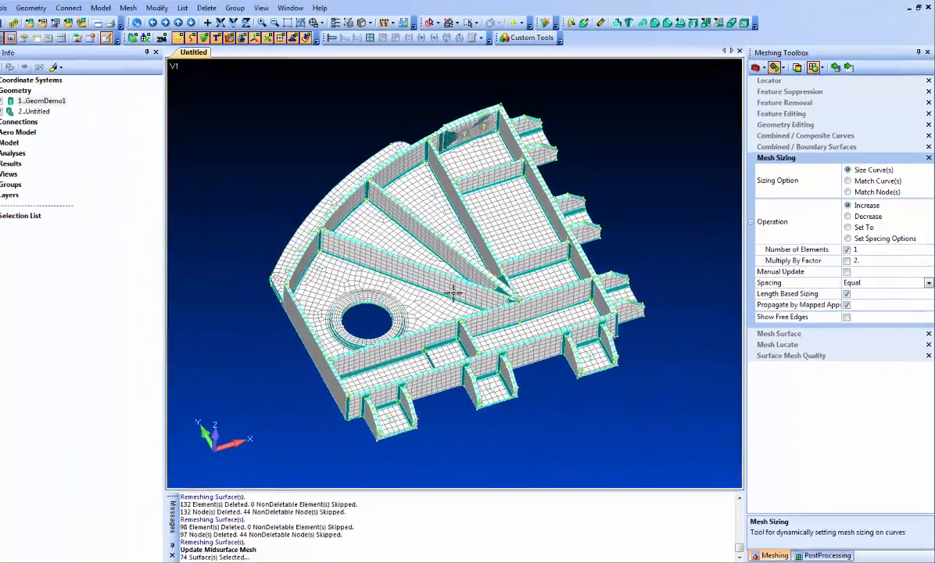
middle_drag(452, 292, 457, 260)
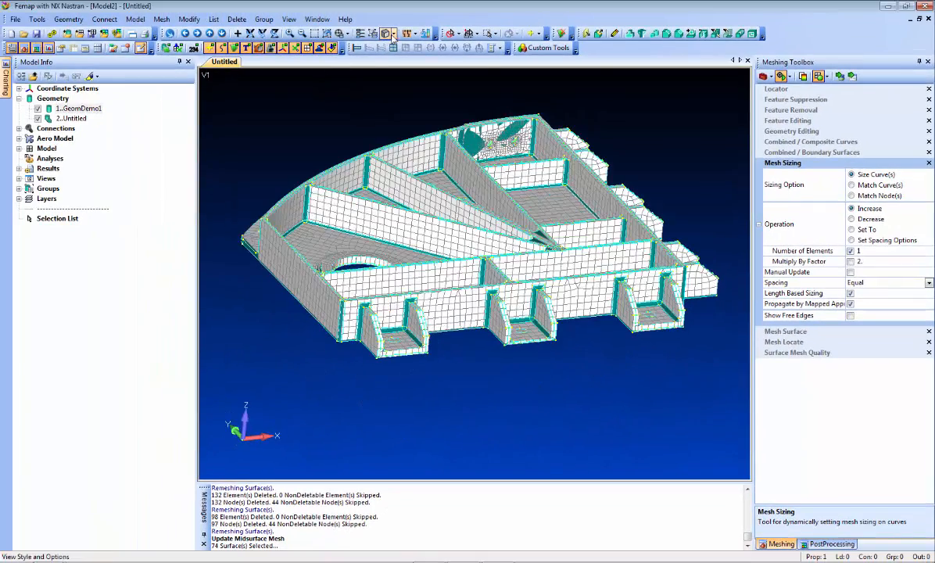
Step: Hide the original GeomDemo1 solid geometry so only the midsurface mesh is displayed
click(388, 33)
click(426, 186)
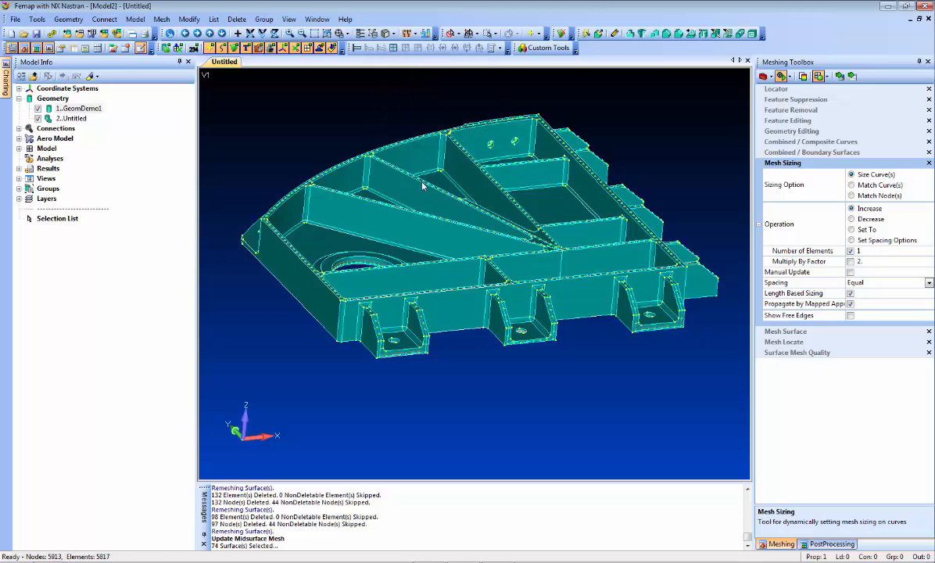
click(38, 108)
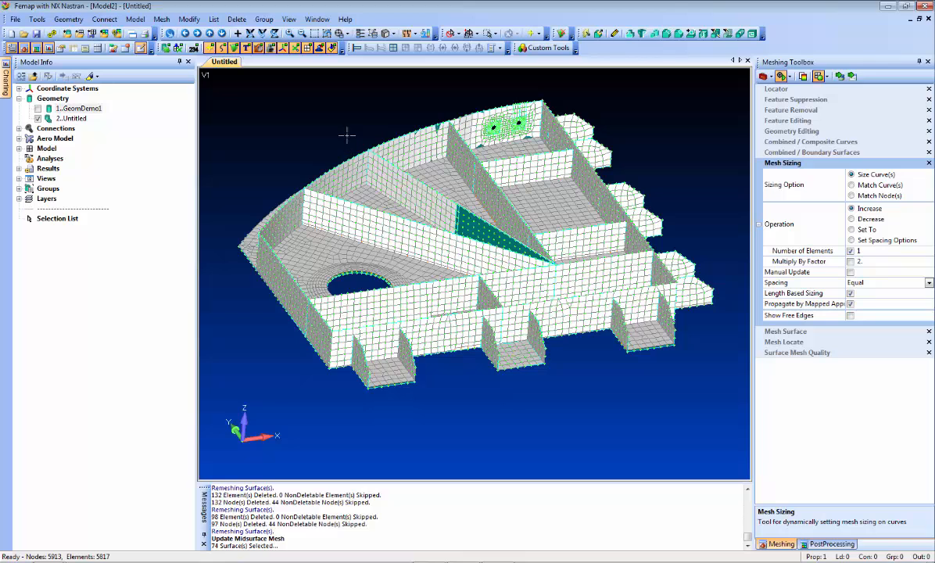
click(167, 48)
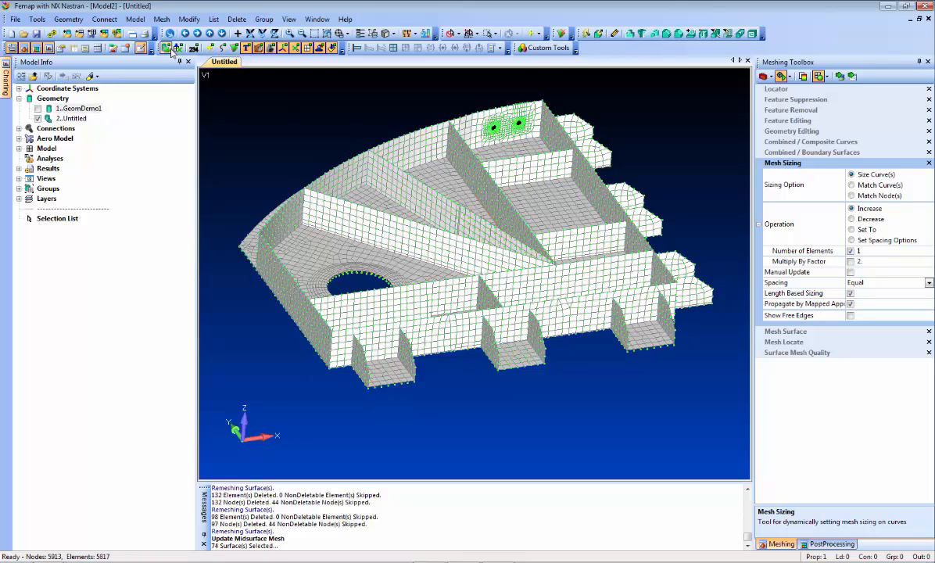
Step: Check the mesh's free edges with the Free Edge model style, then return to Hidden Line
key(F5)
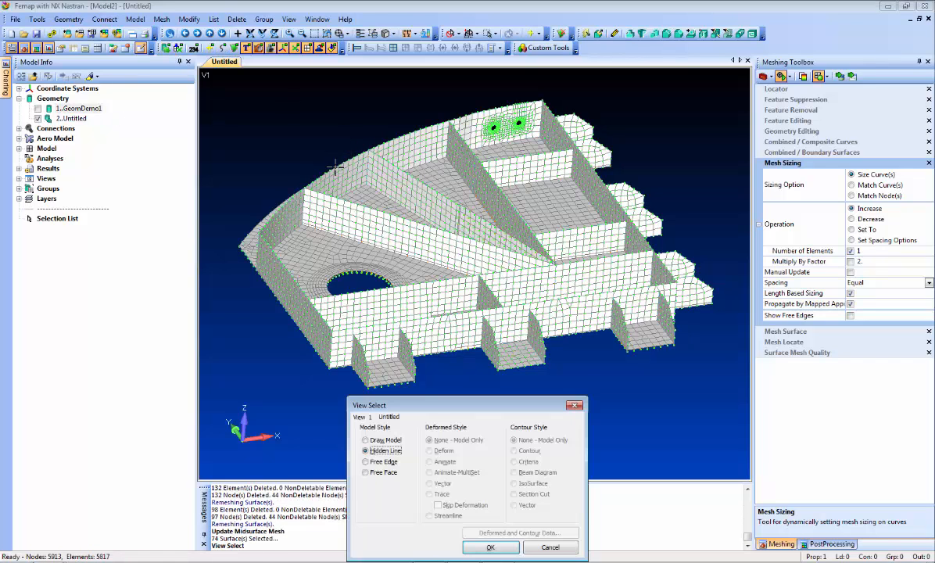
click(383, 462)
click(490, 547)
middle_drag(402, 304, 387, 269)
key(F5)
click(398, 453)
click(491, 547)
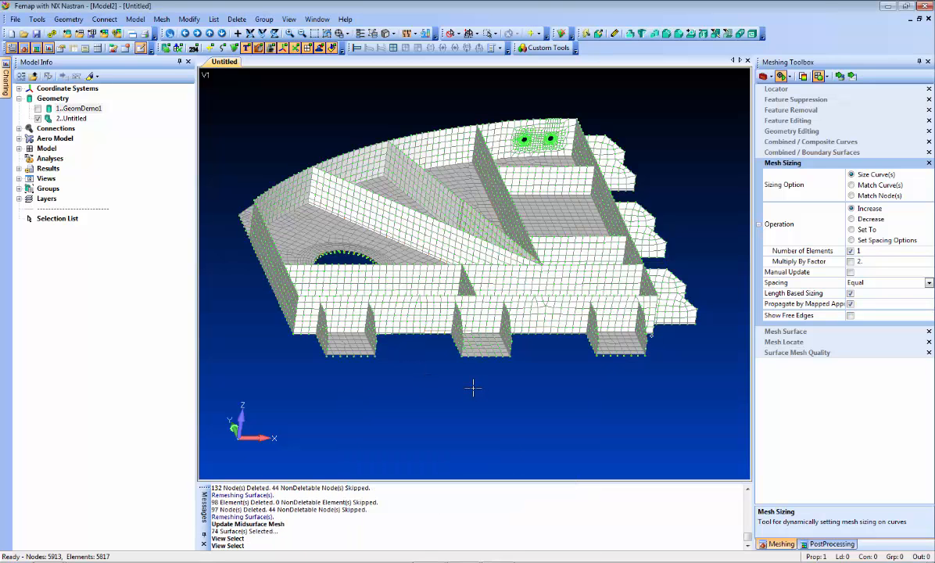